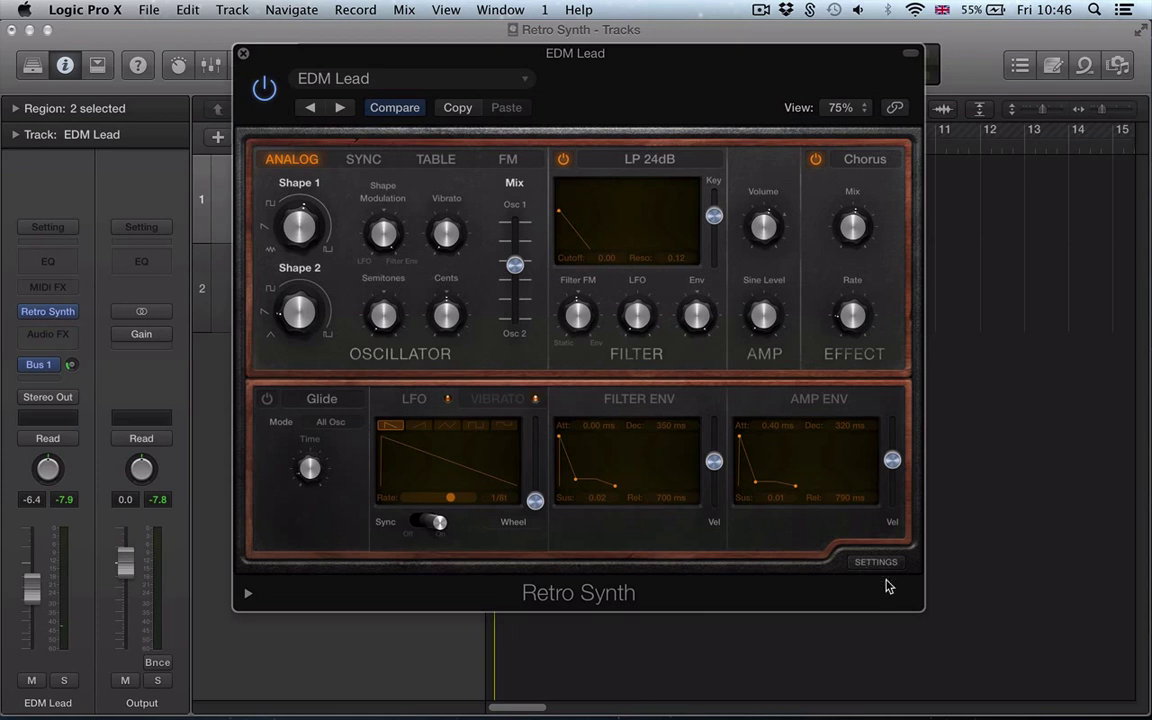
# - Recall the synth's default setting and reset Voice Detune to 0.01 in its global settings
pyautogui.click(418, 91)
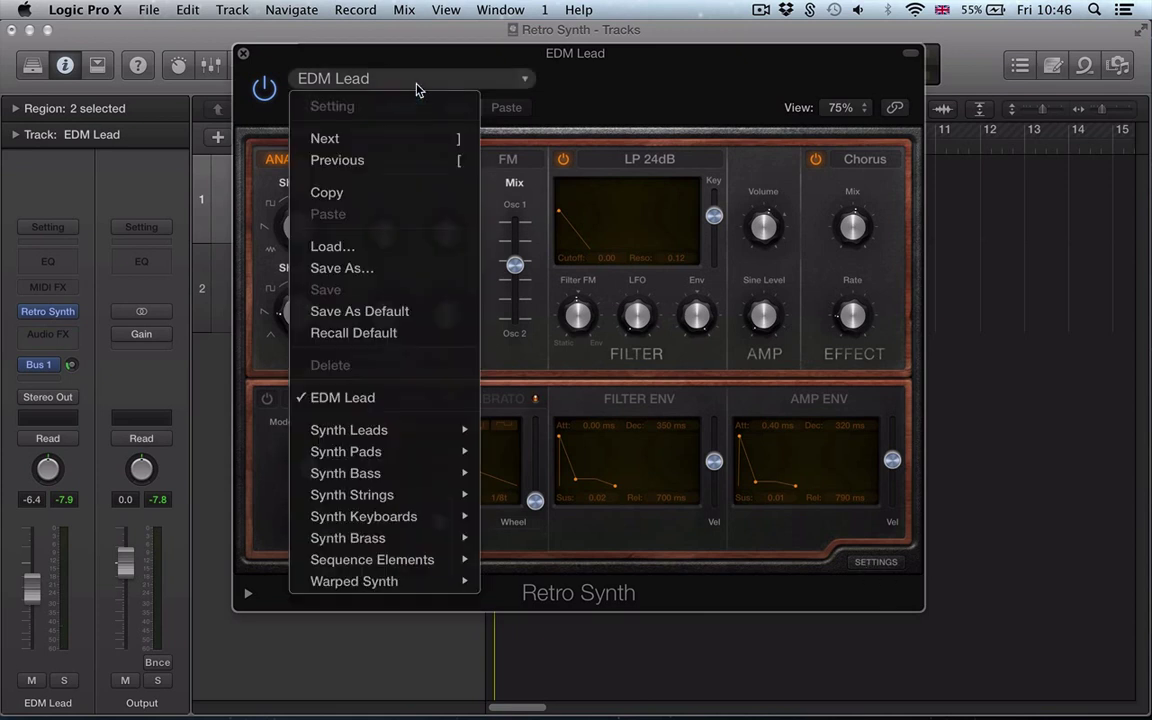
pyautogui.click(390, 338)
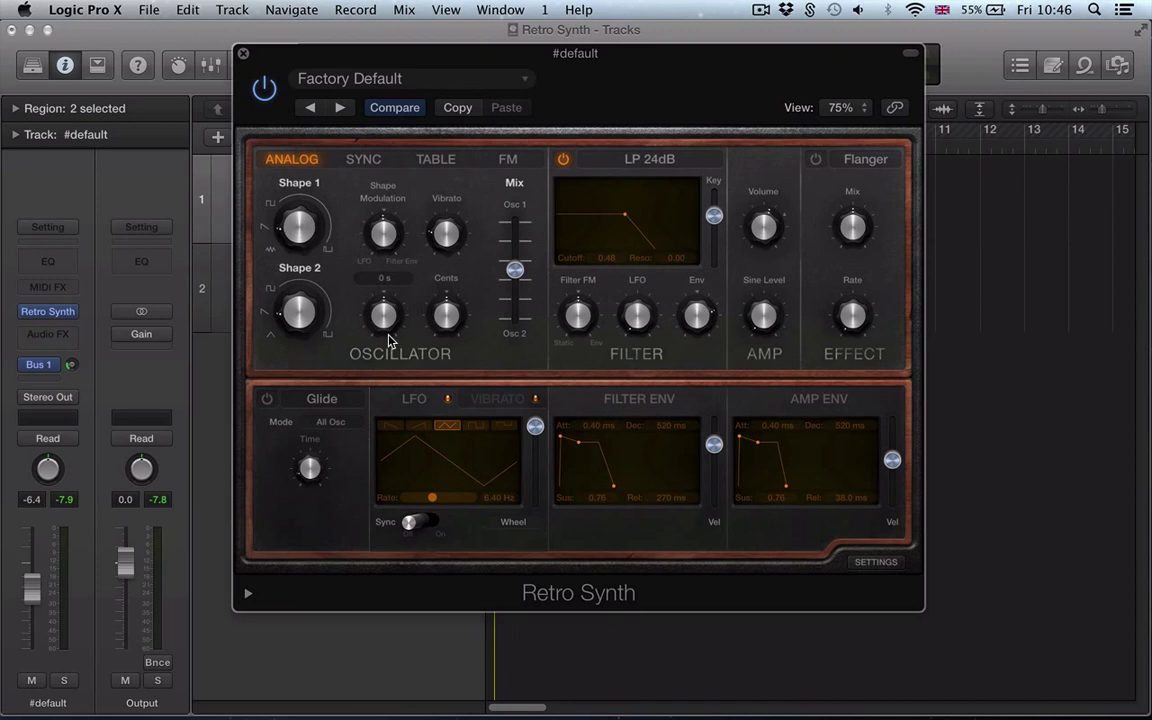
pyautogui.click(872, 564)
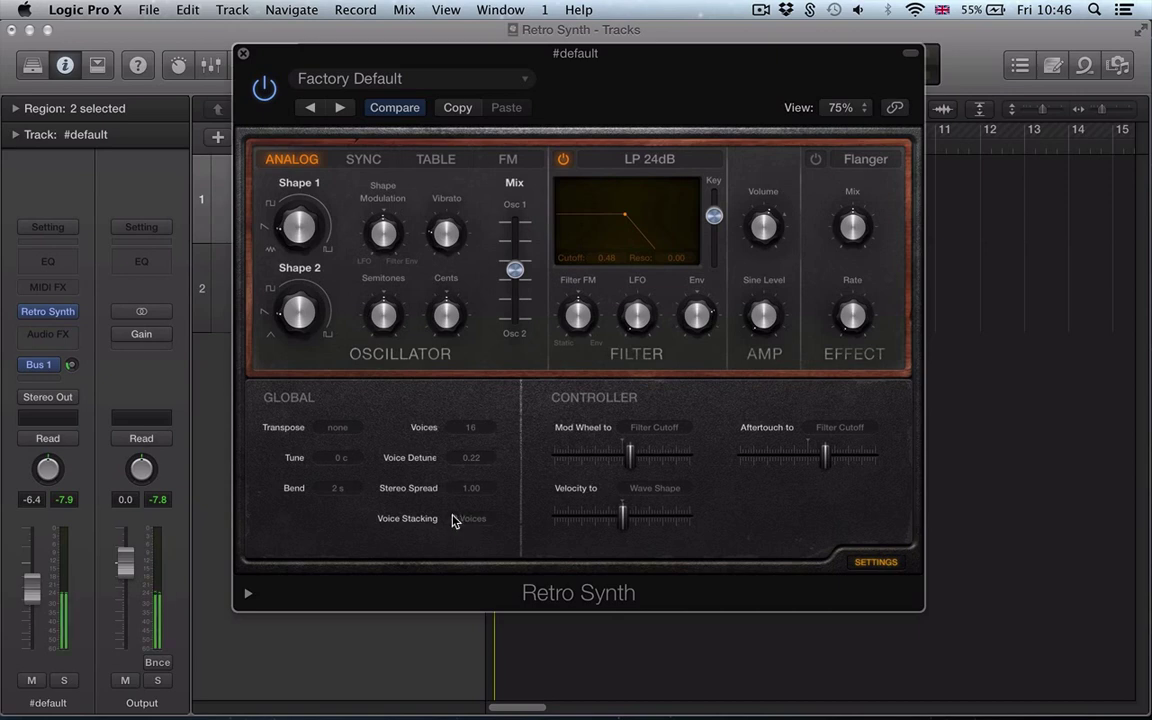
pyautogui.keyDown('alt'); pyautogui.click(480, 460); pyautogui.keyUp('alt')
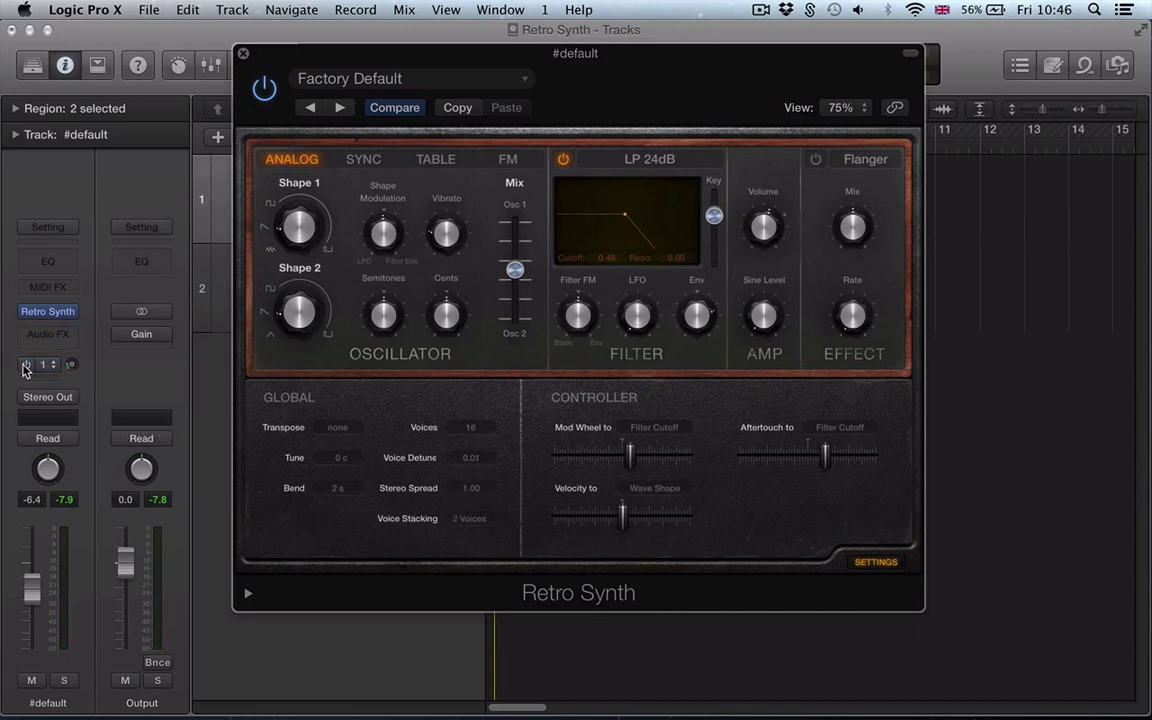
# - Compare Voice Stacking at Off and 4 Voices, and set it to 8 Voices
pyautogui.click(470, 518)
pyautogui.click(472, 500)
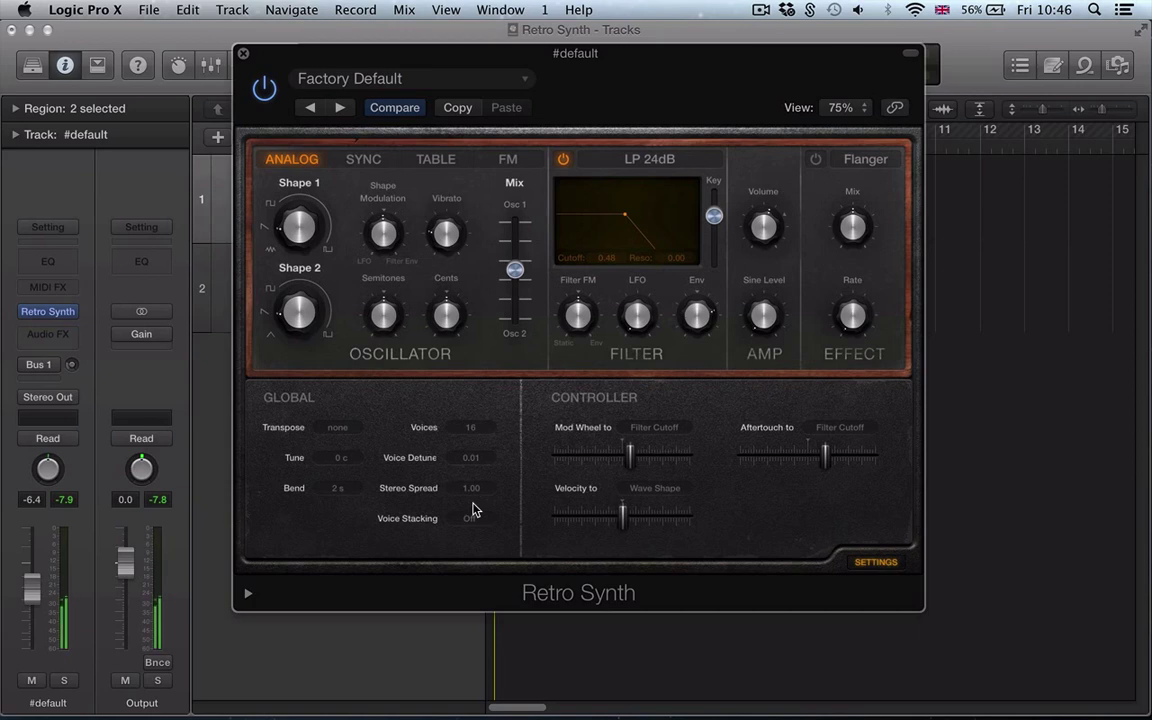
pyautogui.click(472, 518)
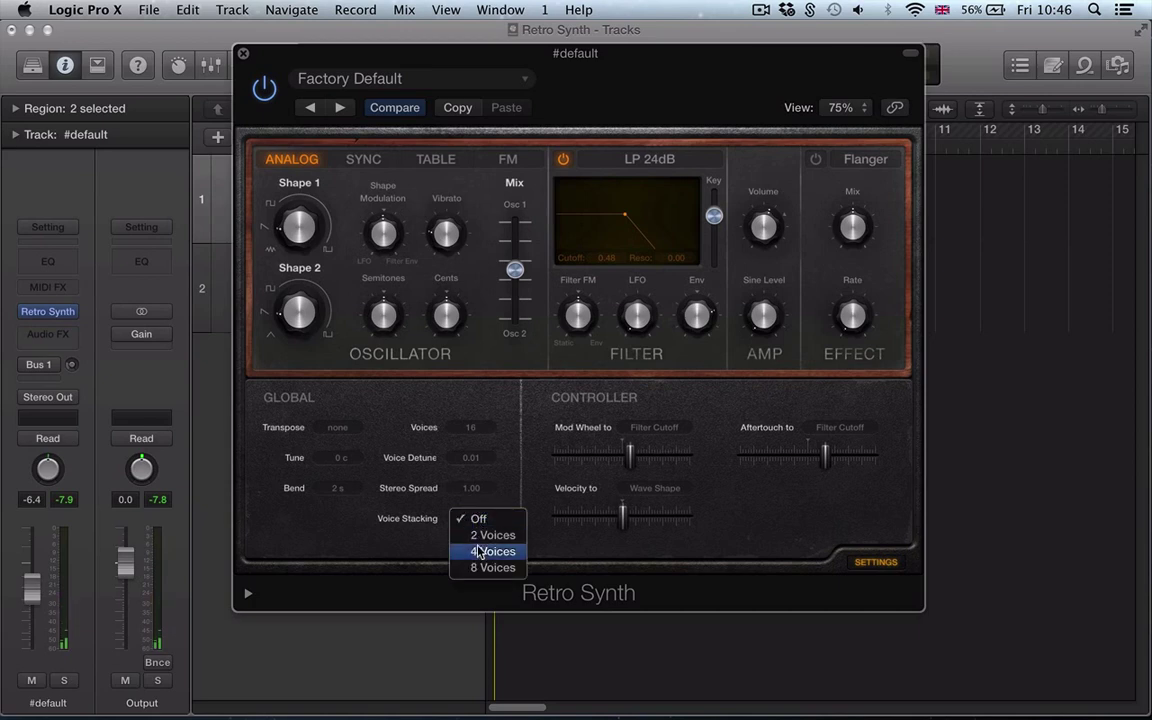
pyautogui.click(481, 552)
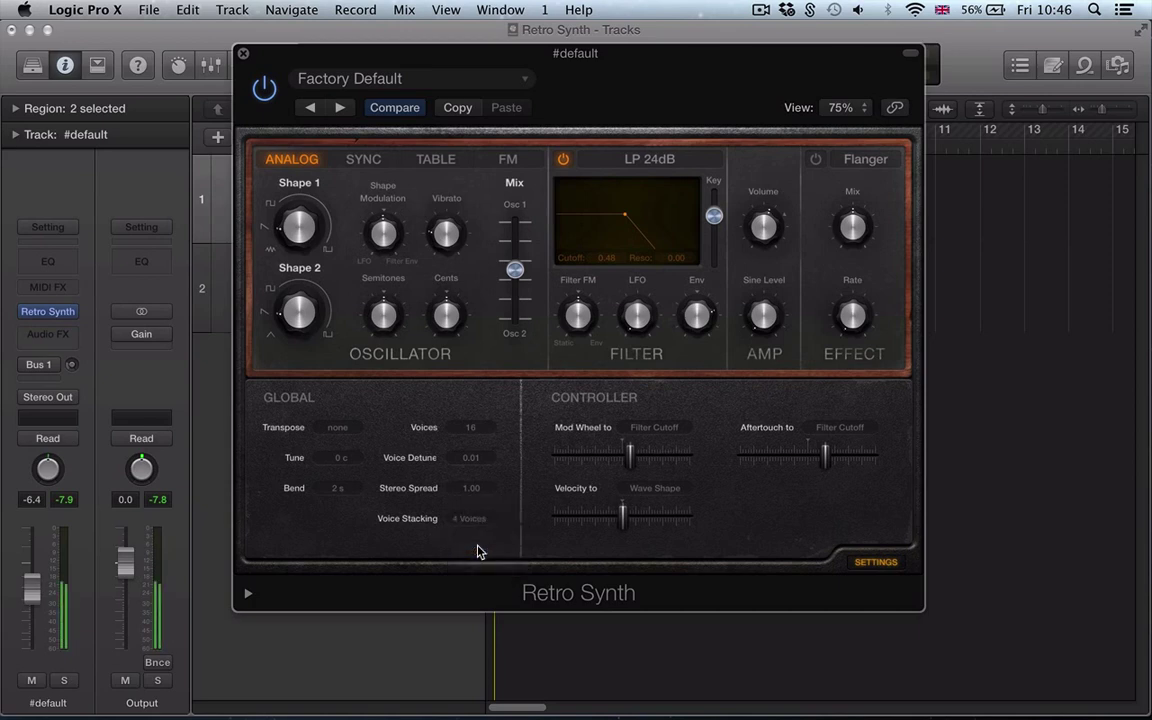
pyautogui.click(473, 522)
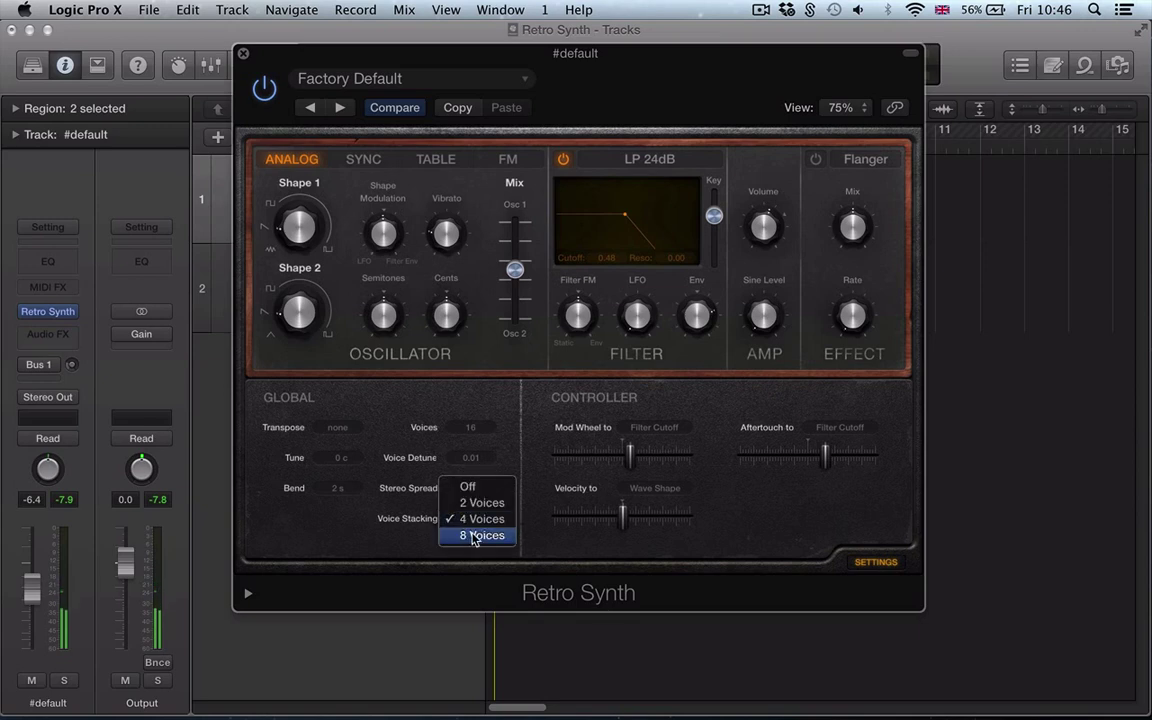
pyautogui.click(473, 537)
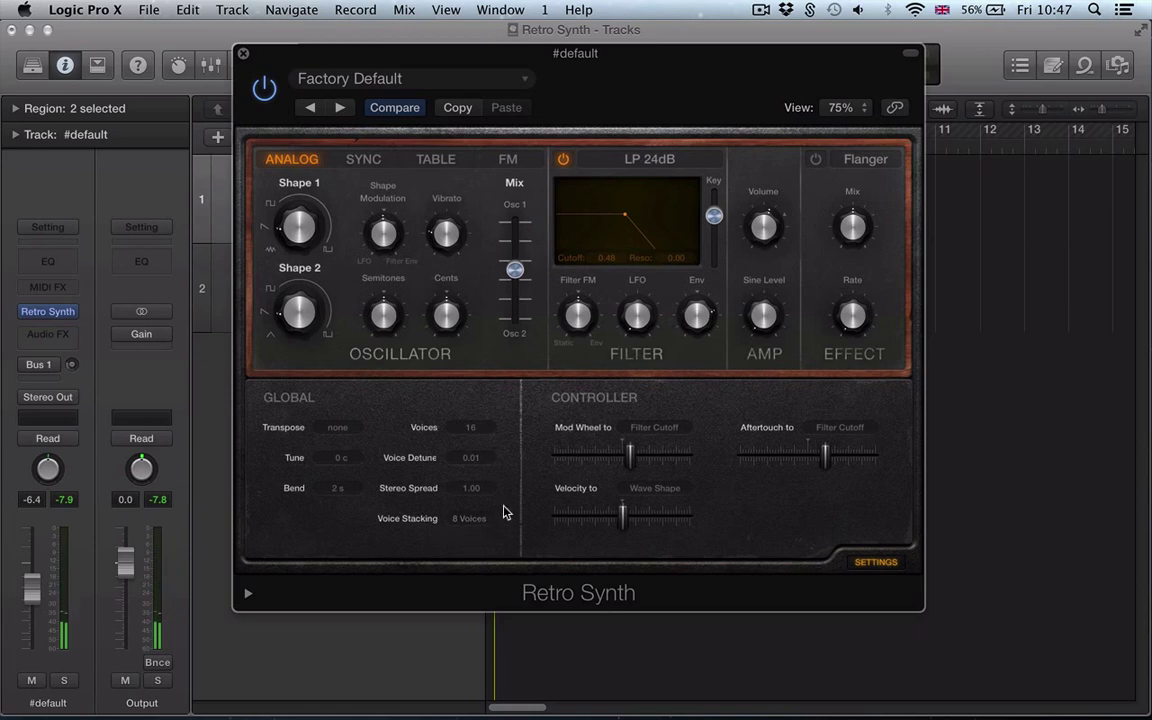
# - Raise Voice Detune to about 0.89 with 16 voices, and return to the synth's envelope and LFO controls
pyautogui.click(471, 434)
pyautogui.click(472, 430)
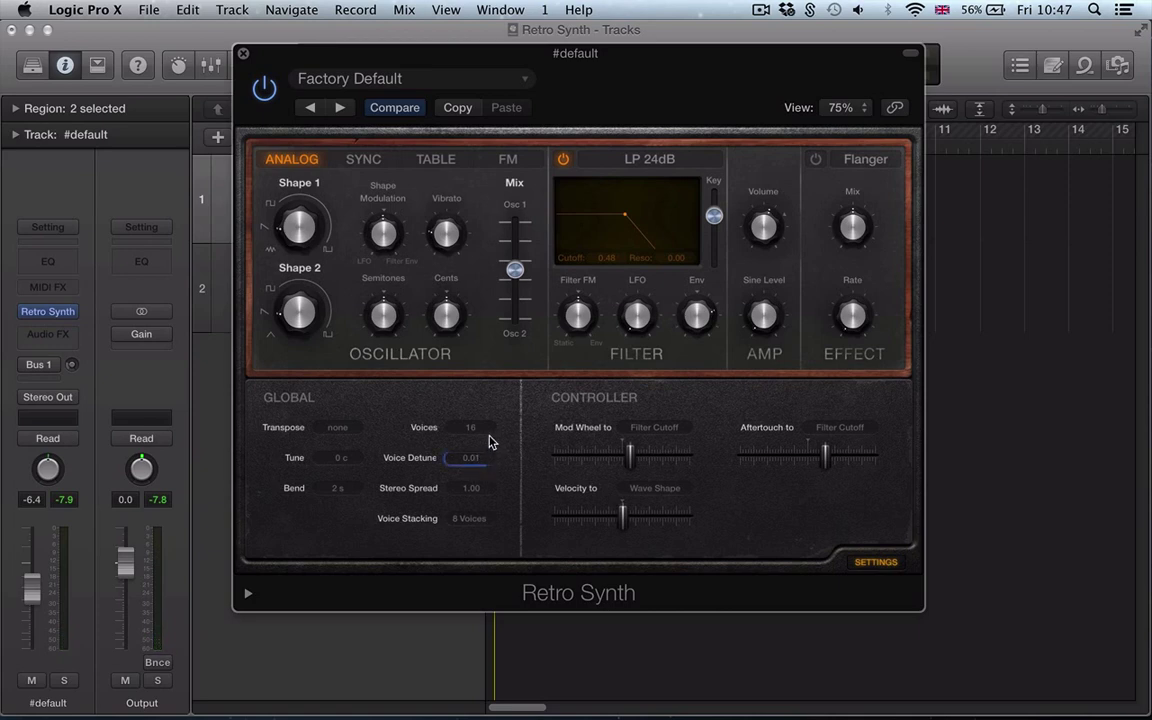
pyautogui.moveTo(479, 457); pyautogui.dragTo(480, 450)
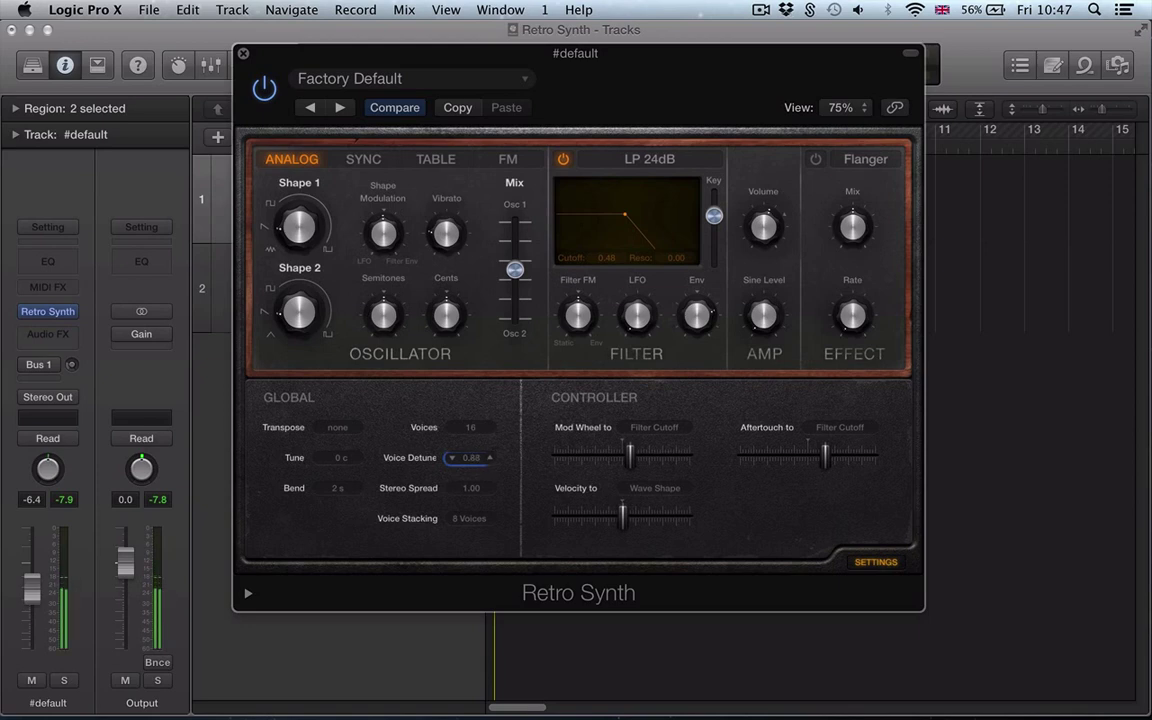
pyautogui.moveTo(470, 457); pyautogui.dragTo(470, 463)
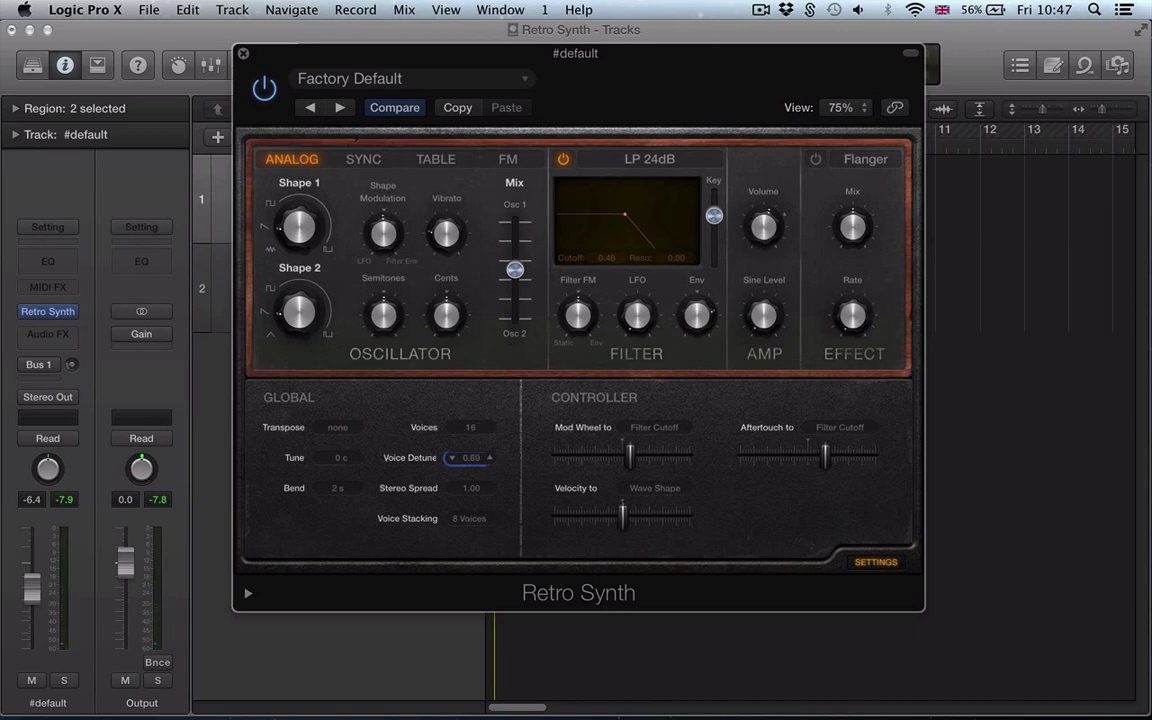
pyautogui.moveTo(481, 459); pyautogui.dragTo(481, 461)
pyautogui.moveTo(579, 509)
pyautogui.moveTo(480, 500)
pyautogui.click(875, 564)
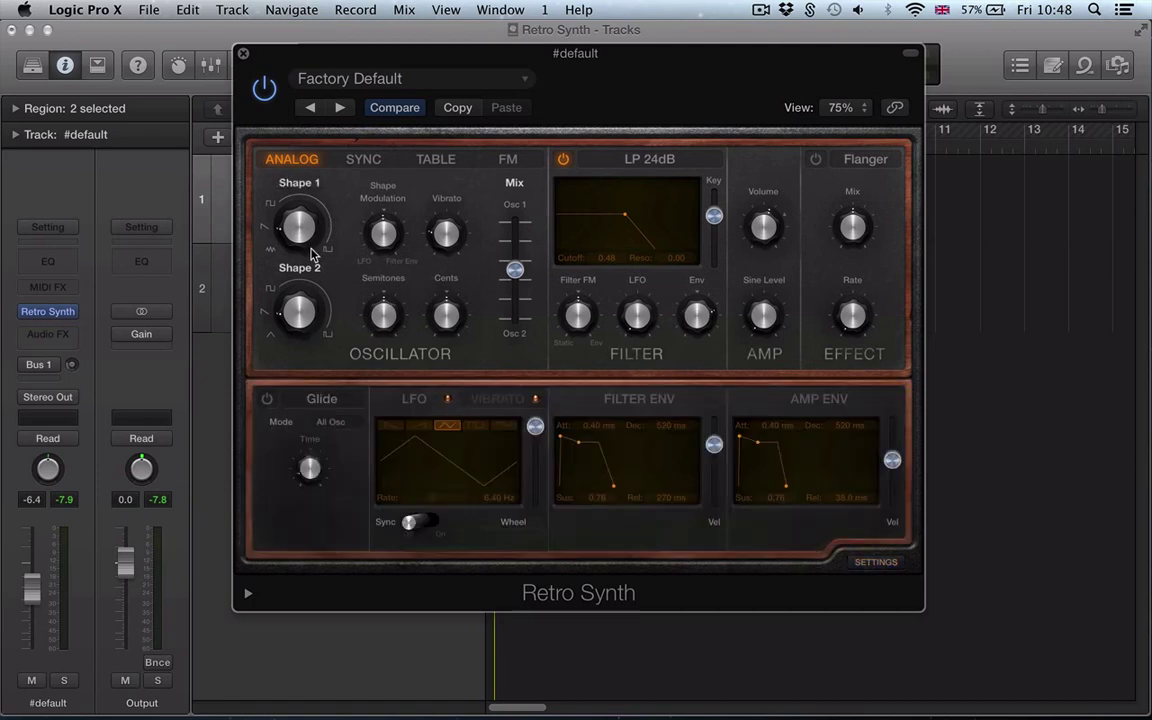
# - Turn up the first oscillator's Shape to just past the middle of its range, leaving Shape 2 at 50.0 %
pyautogui.moveTo(295, 242)
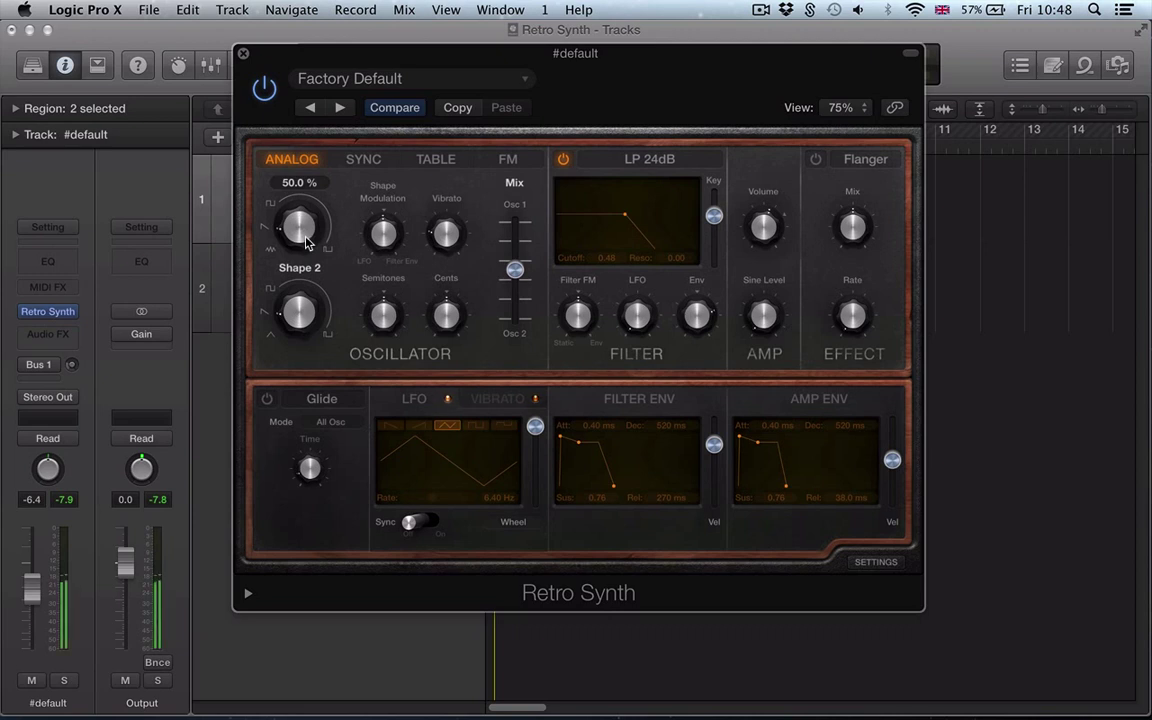
pyautogui.moveTo(305, 225); pyautogui.dragTo(296, 201)
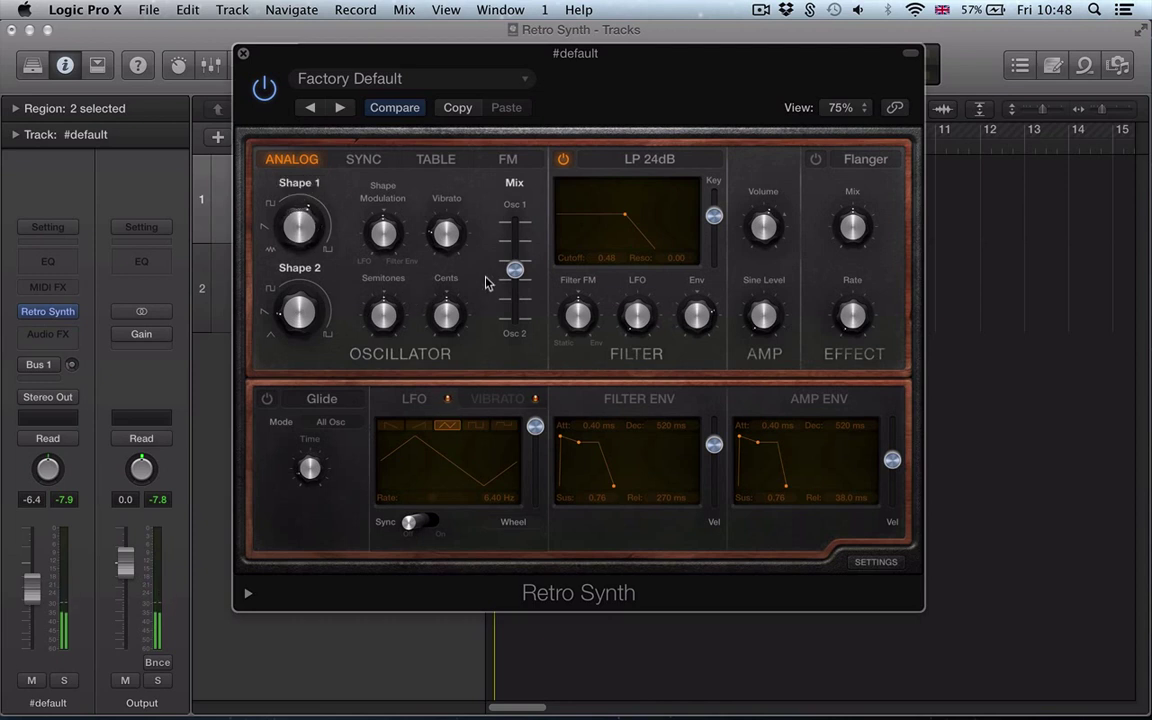
pyautogui.click(514, 269)
pyautogui.moveTo(295, 308)
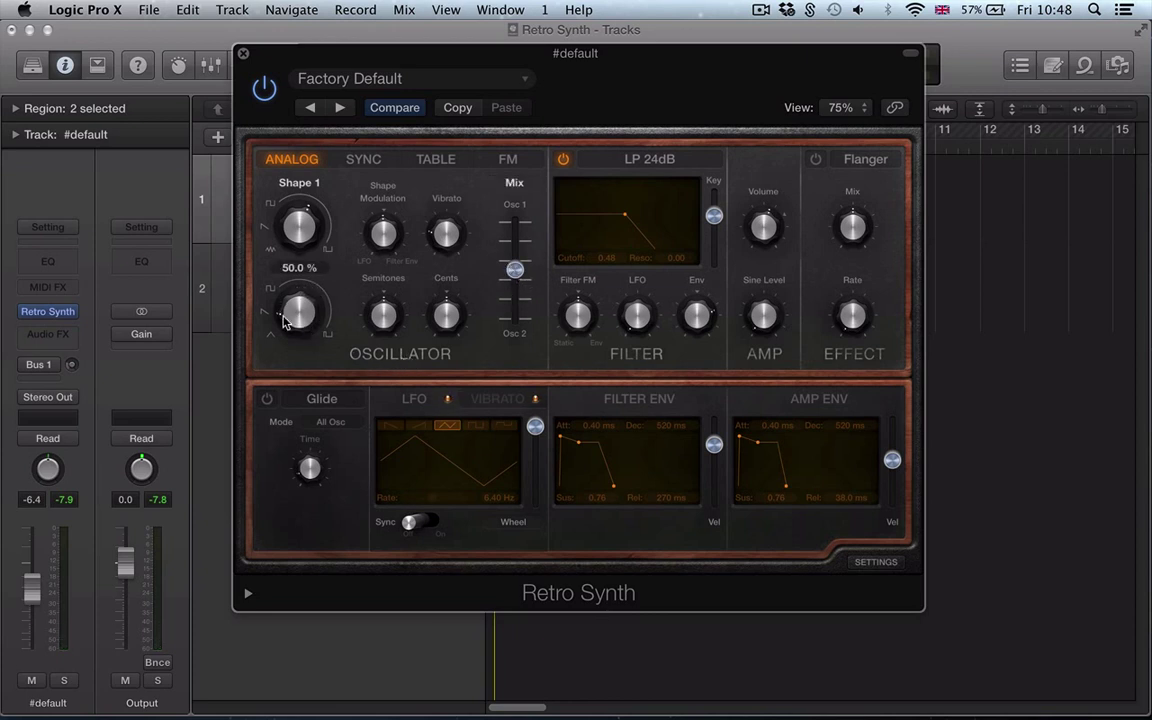
pyautogui.moveTo(449, 318)
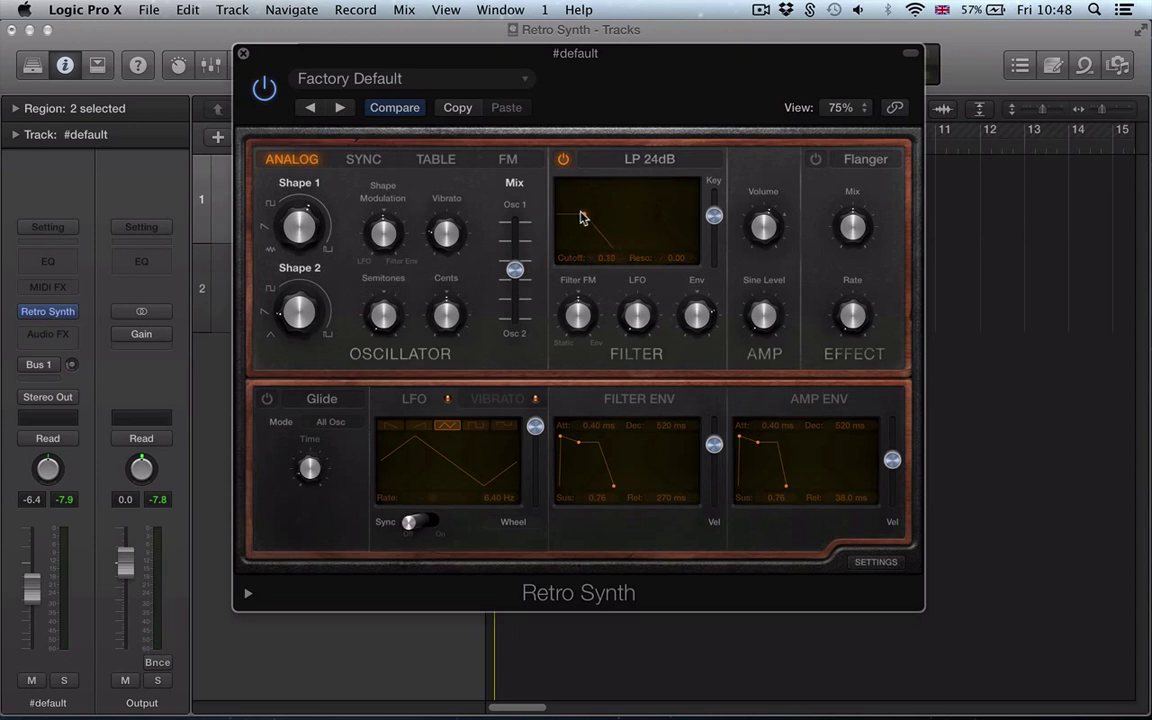
# - Lower the low-pass filter cutoff to 0.00 and raise the filter's Env amount
pyautogui.moveTo(583, 218); pyautogui.dragTo(558, 220)
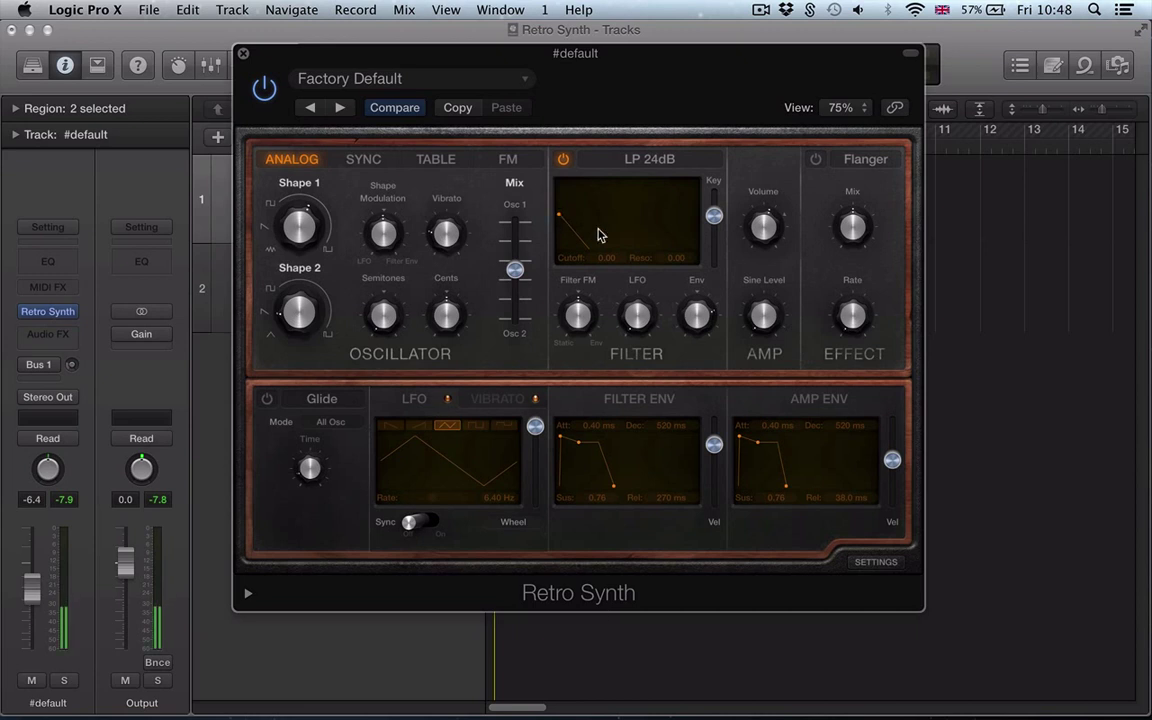
pyautogui.moveTo(679, 311)
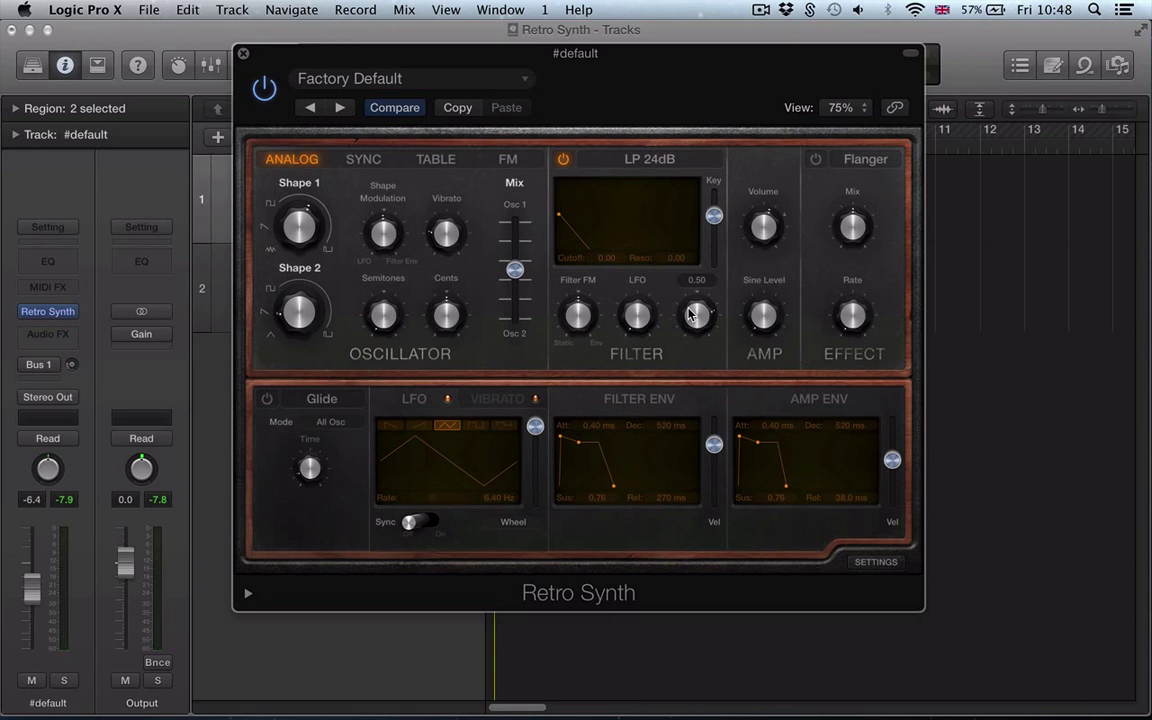
pyautogui.moveTo(690, 313); pyautogui.dragTo(689, 239)
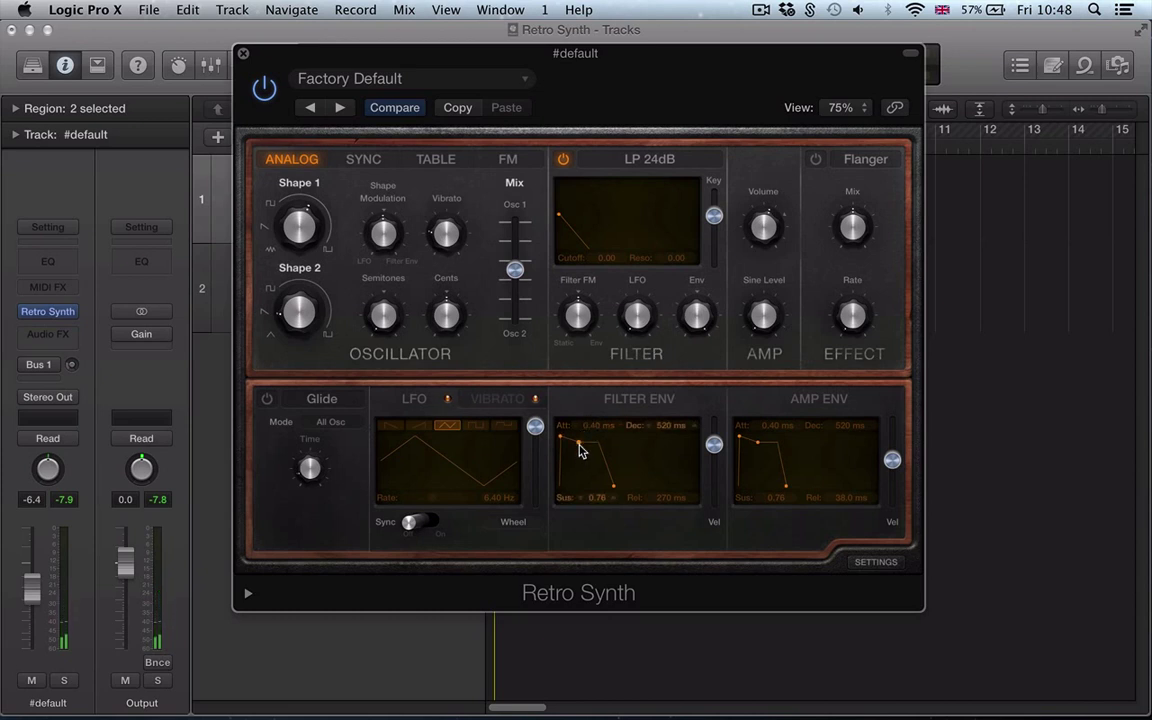
# - Set the filter envelope to 170 ms decay and 0.01 sustain, and bring its velocity sensitivity down to 0.00
pyautogui.moveTo(584, 441); pyautogui.dragTo(576, 489)
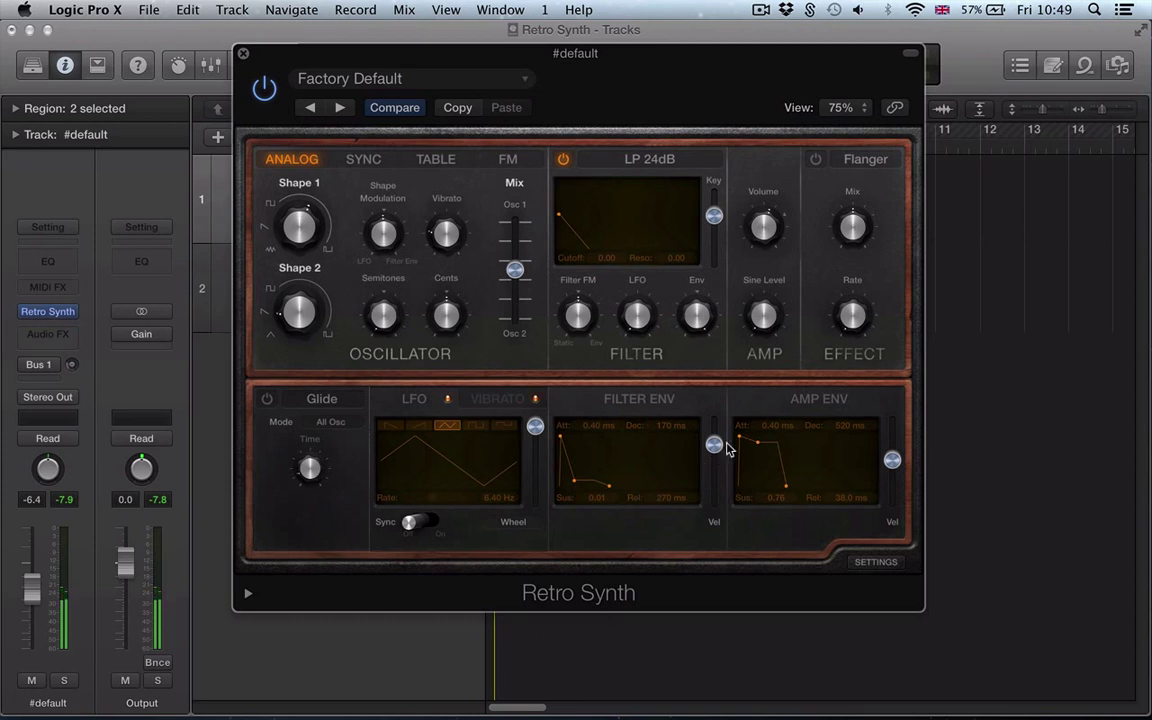
pyautogui.moveTo(714, 445); pyautogui.dragTo(714, 502)
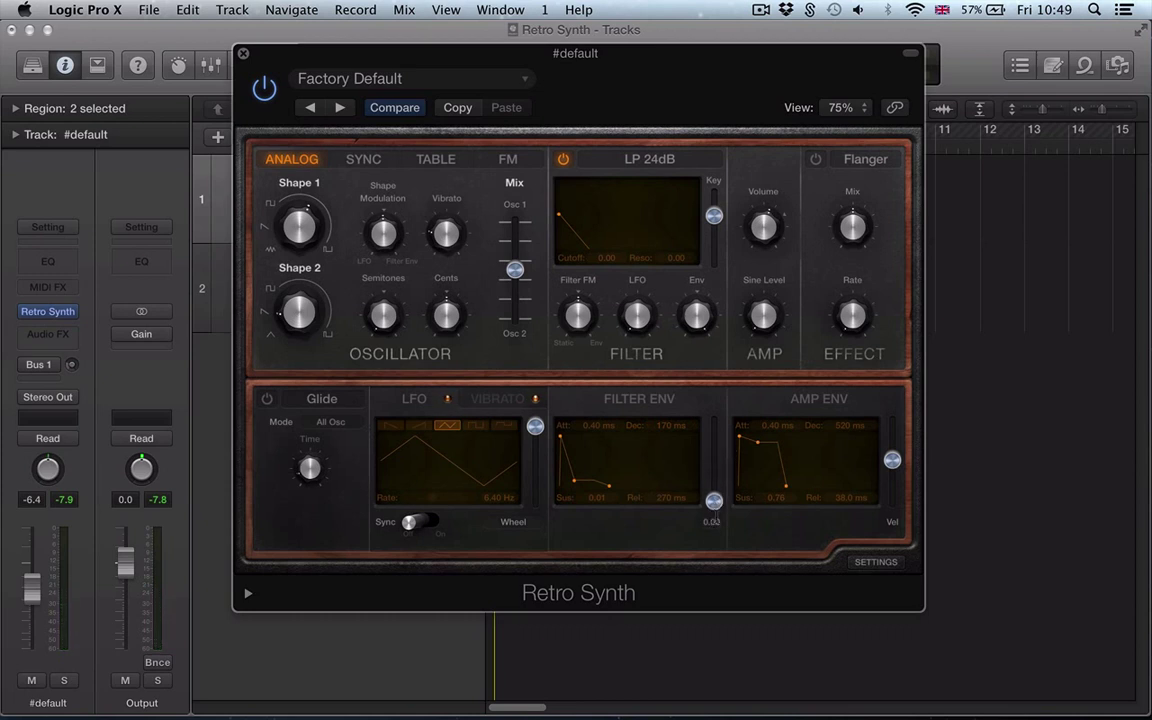
pyautogui.moveTo(714, 520); pyautogui.dragTo(714, 526)
pyautogui.moveTo(714, 508); pyautogui.dragTo(713, 446)
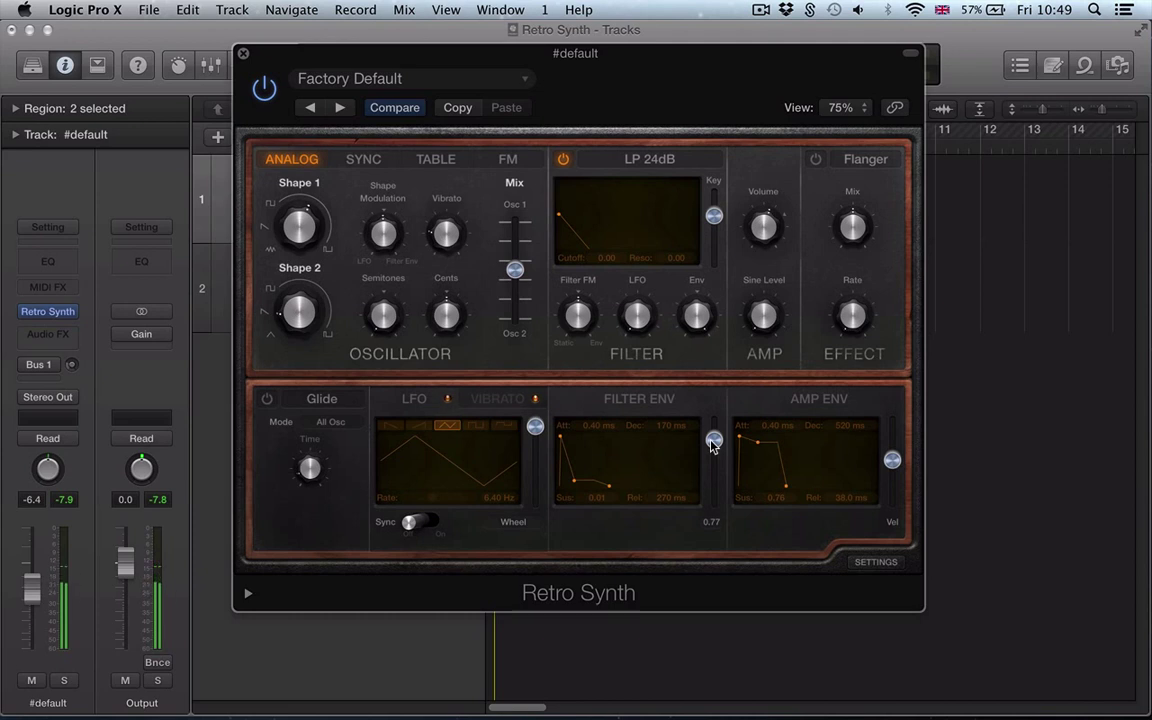
pyautogui.moveTo(713, 442); pyautogui.dragTo(716, 529)
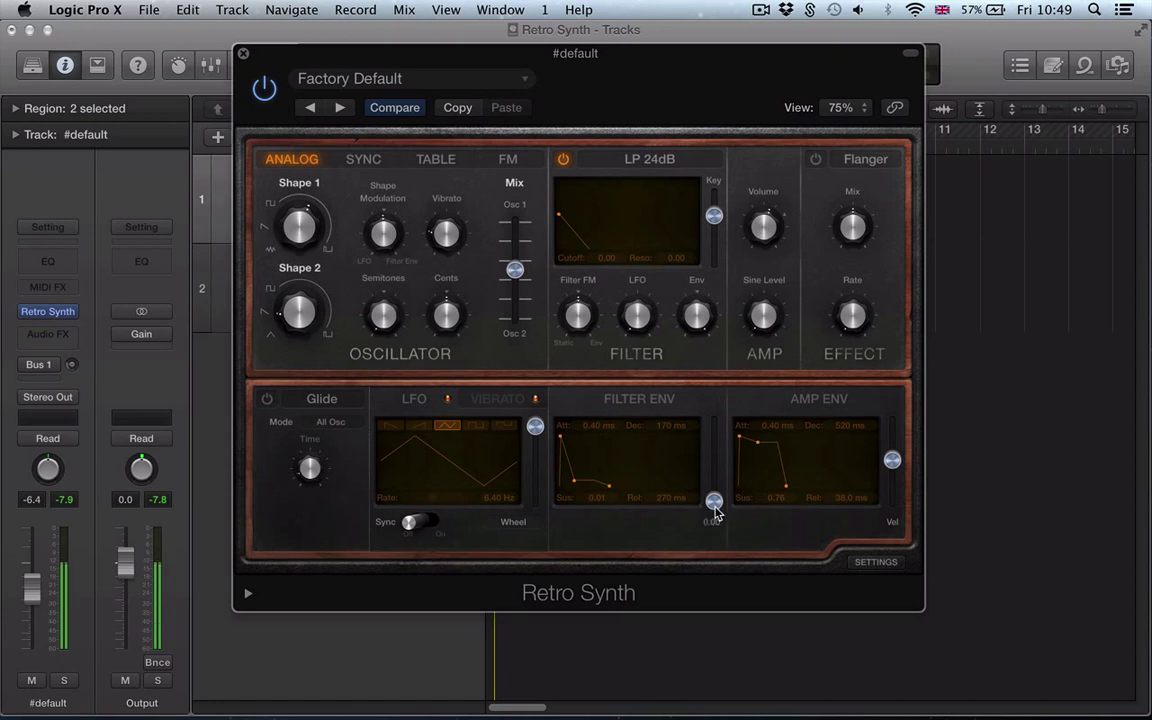
pyautogui.moveTo(716, 513)
pyautogui.mouseDown()
pyautogui.moveTo(718, 442)
pyautogui.moveTo(721, 528)
pyautogui.mouseUp()
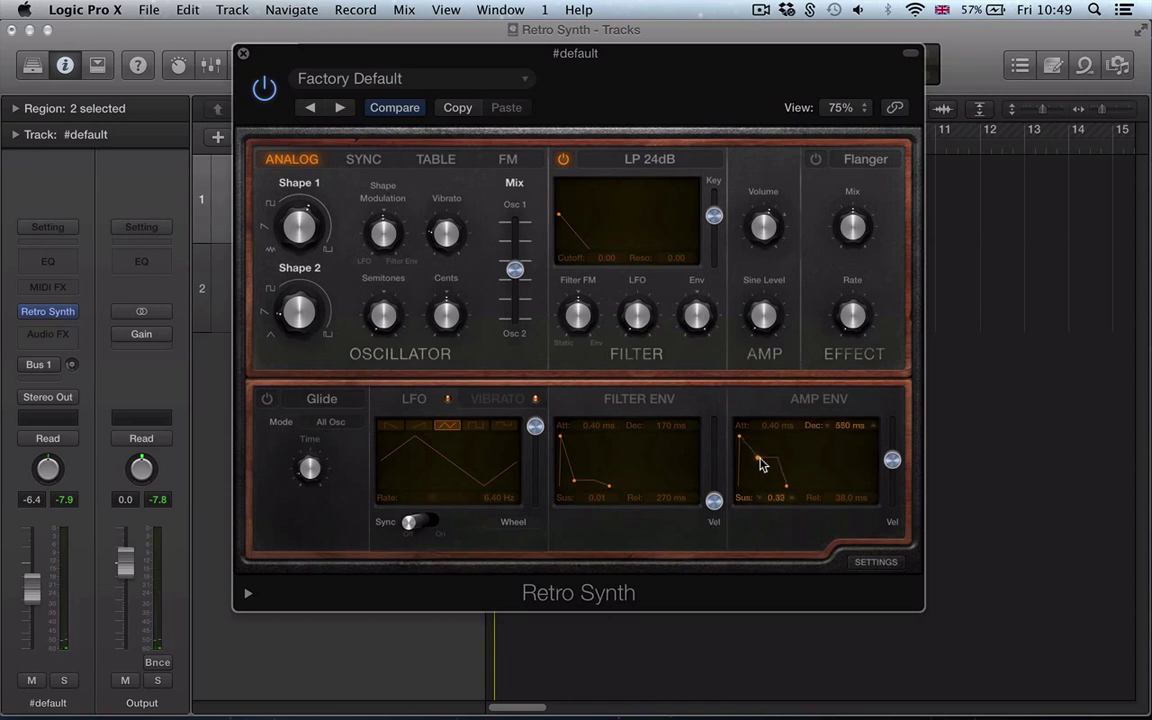
# - Set the amp envelope to 10.0 s decay, 0.92 sustain, 310 ms release and minimum velocity, auditioning it with filter cutoff raised to 0.82 and returned to 0.00
pyautogui.moveTo(758, 452); pyautogui.dragTo(812, 490)
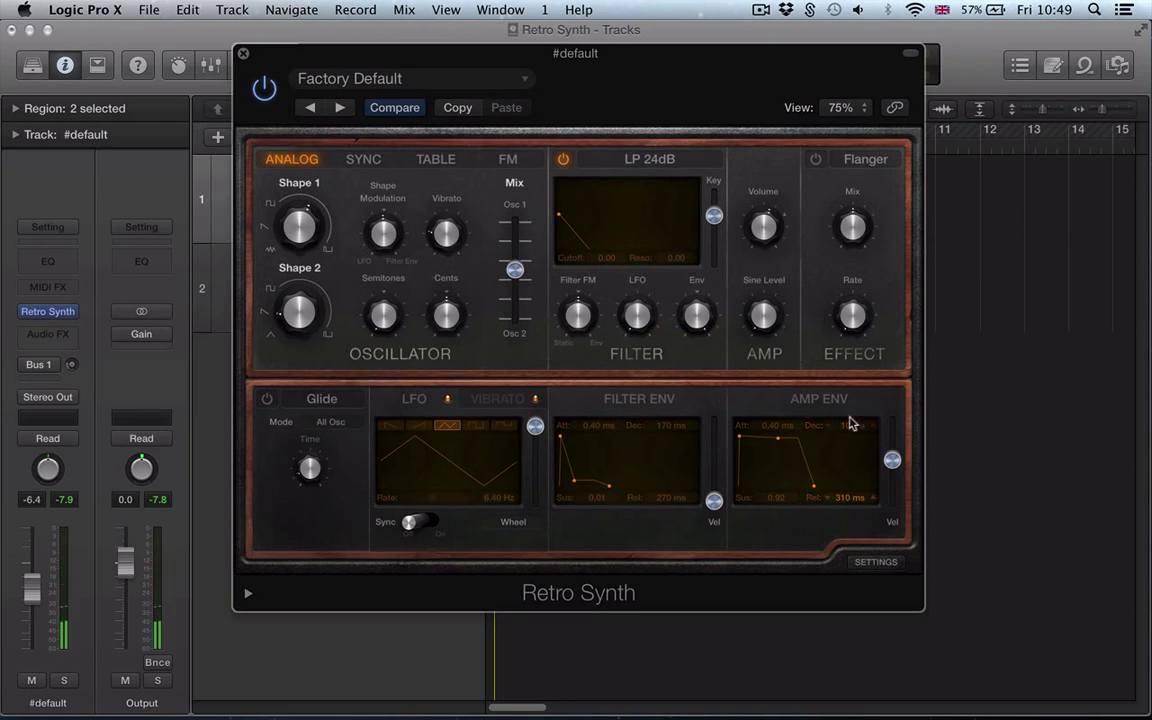
pyautogui.moveTo(892, 459); pyautogui.dragTo(890, 520)
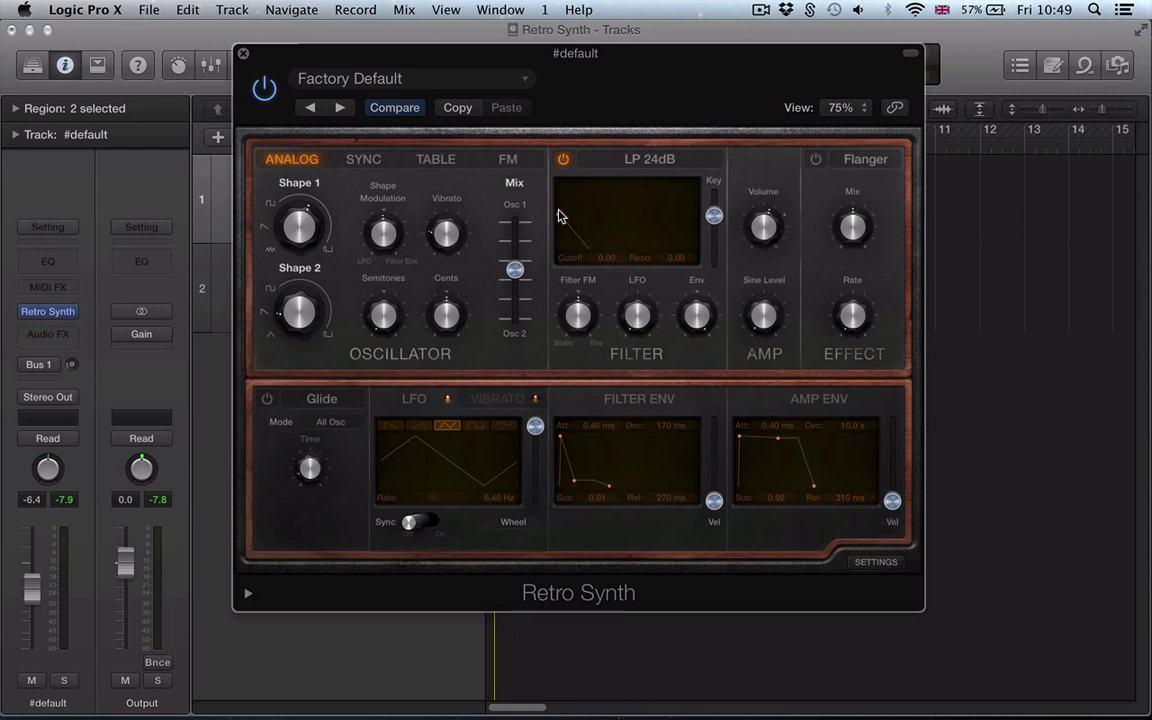
pyautogui.moveTo(558, 220); pyautogui.dragTo(671, 234)
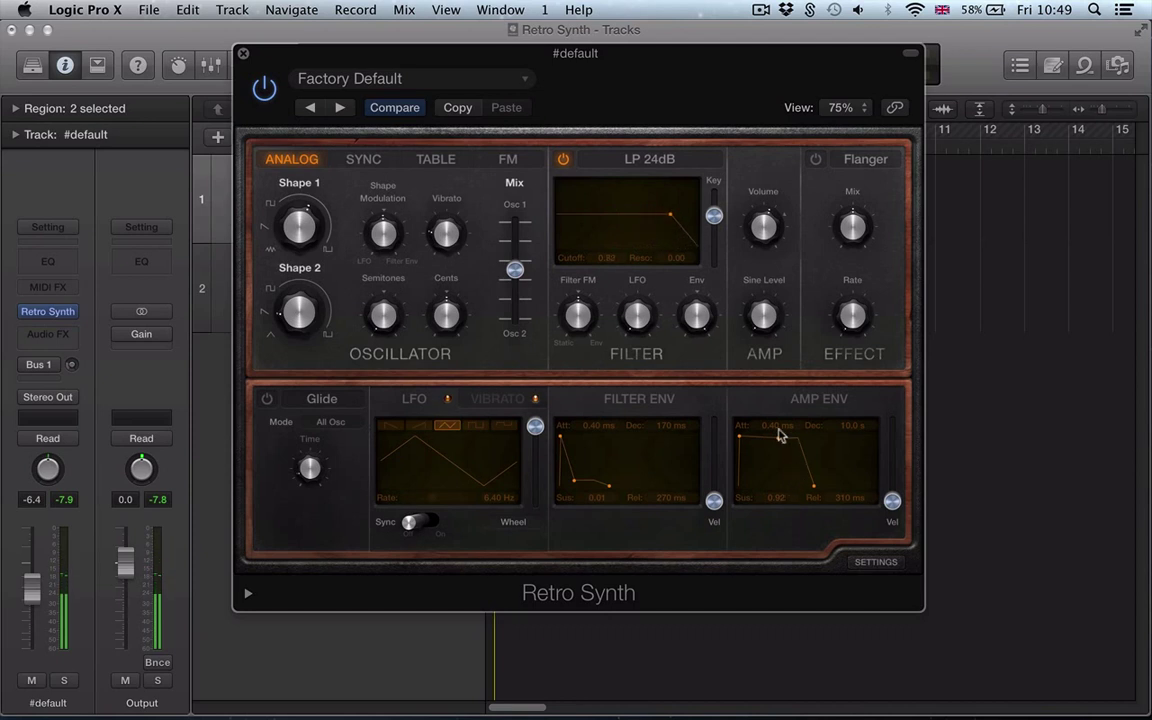
pyautogui.moveTo(673, 221); pyautogui.dragTo(558, 214)
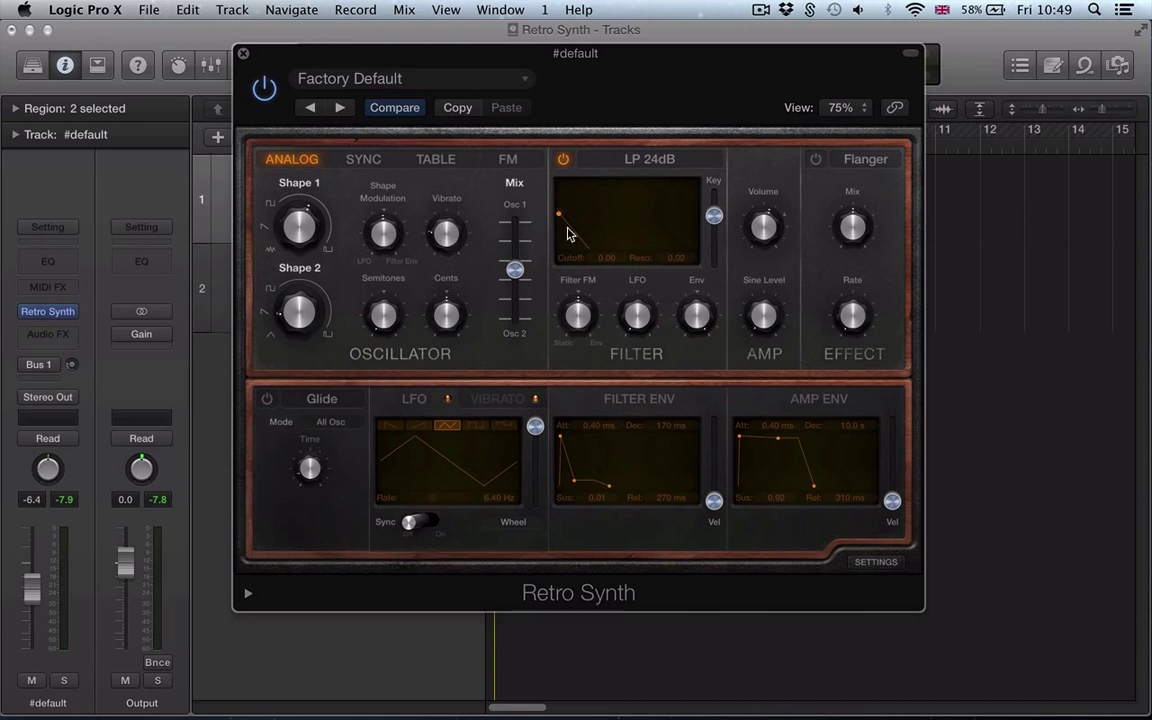
# - Change the synth's effect from Flanger to Chorus and switch it on
pyautogui.click(855, 160)
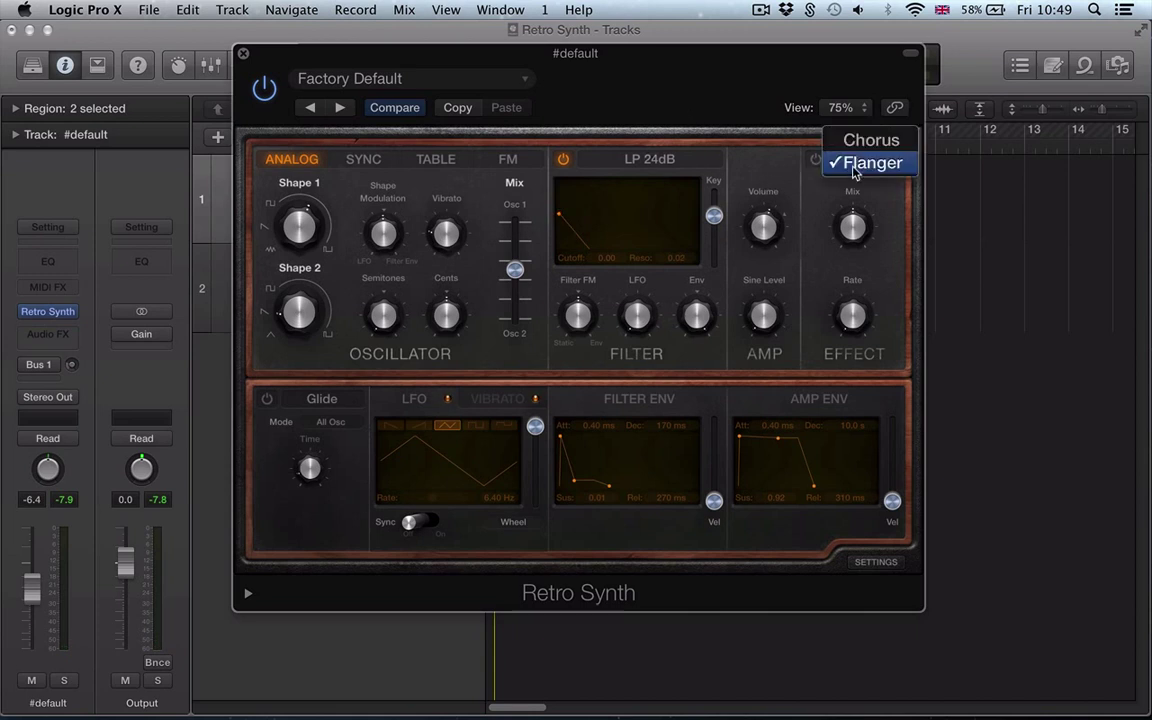
pyautogui.click(855, 142)
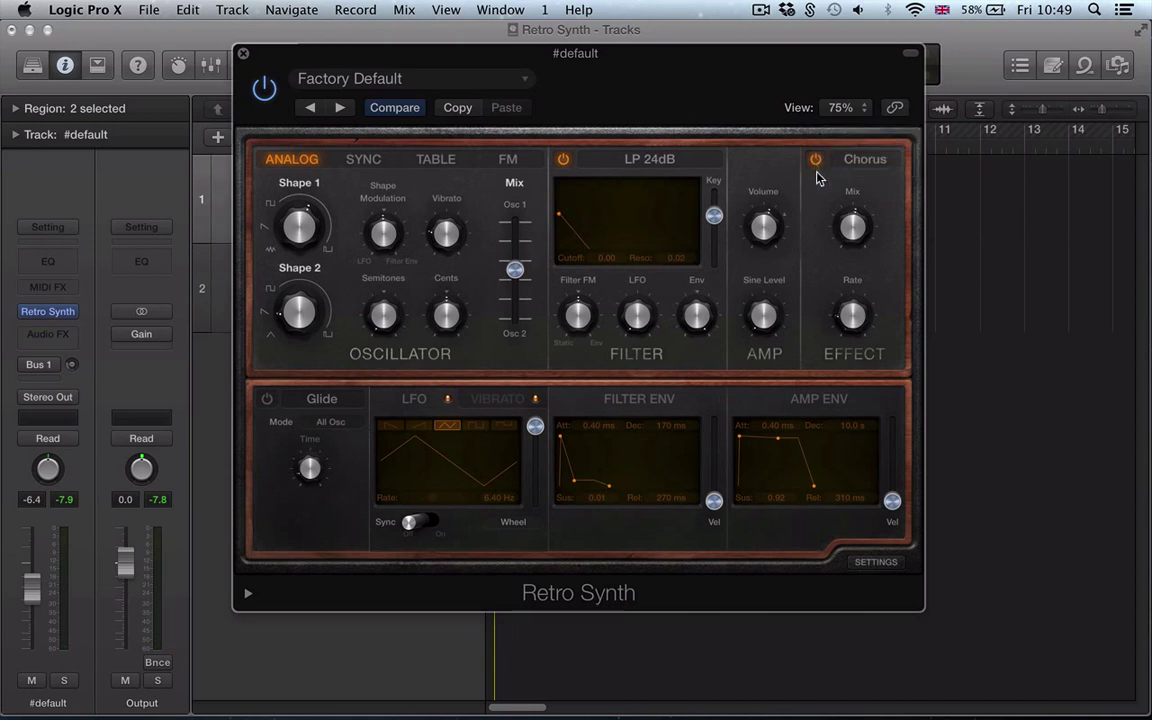
pyautogui.moveTo(848, 302)
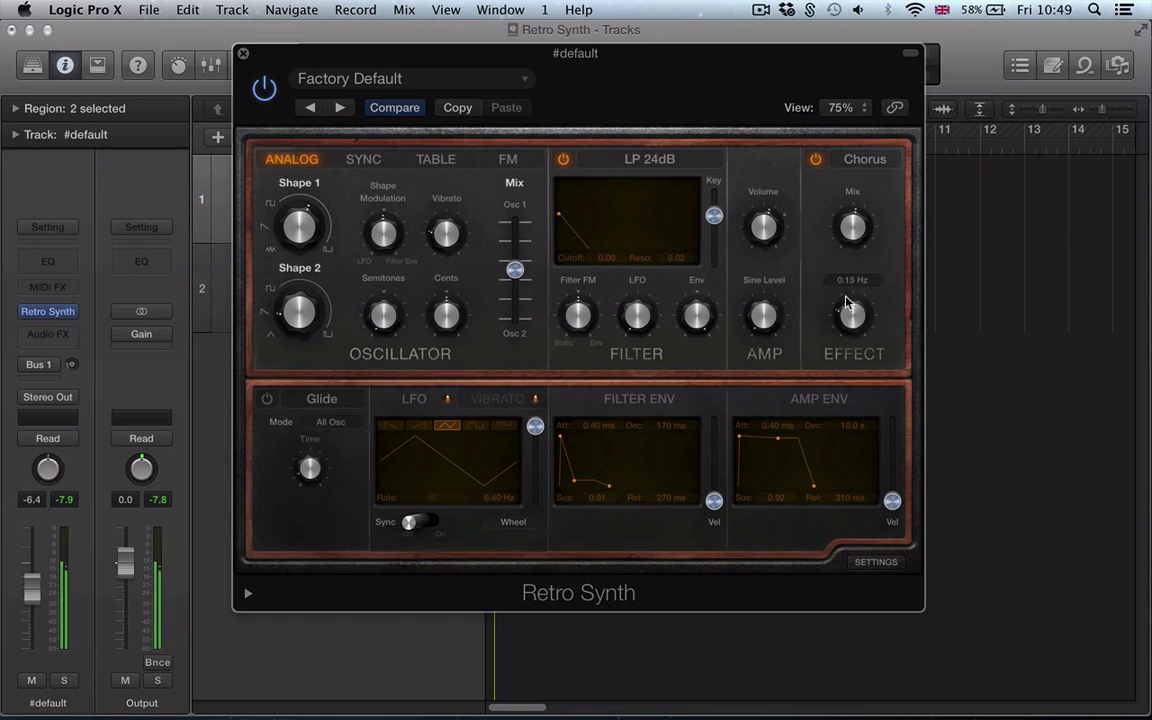
# - Open the selected MIDI regions in the Piano Roll and play the project with the synth window showing
pyautogui.press('super+w')
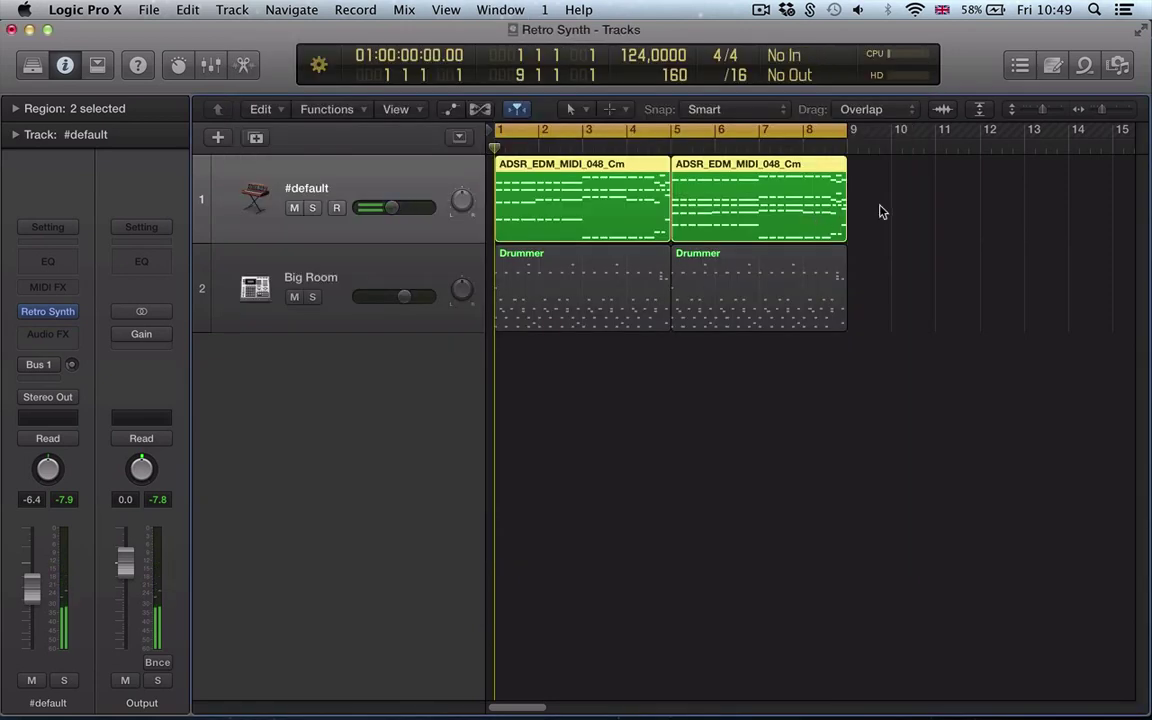
pyautogui.press('e')
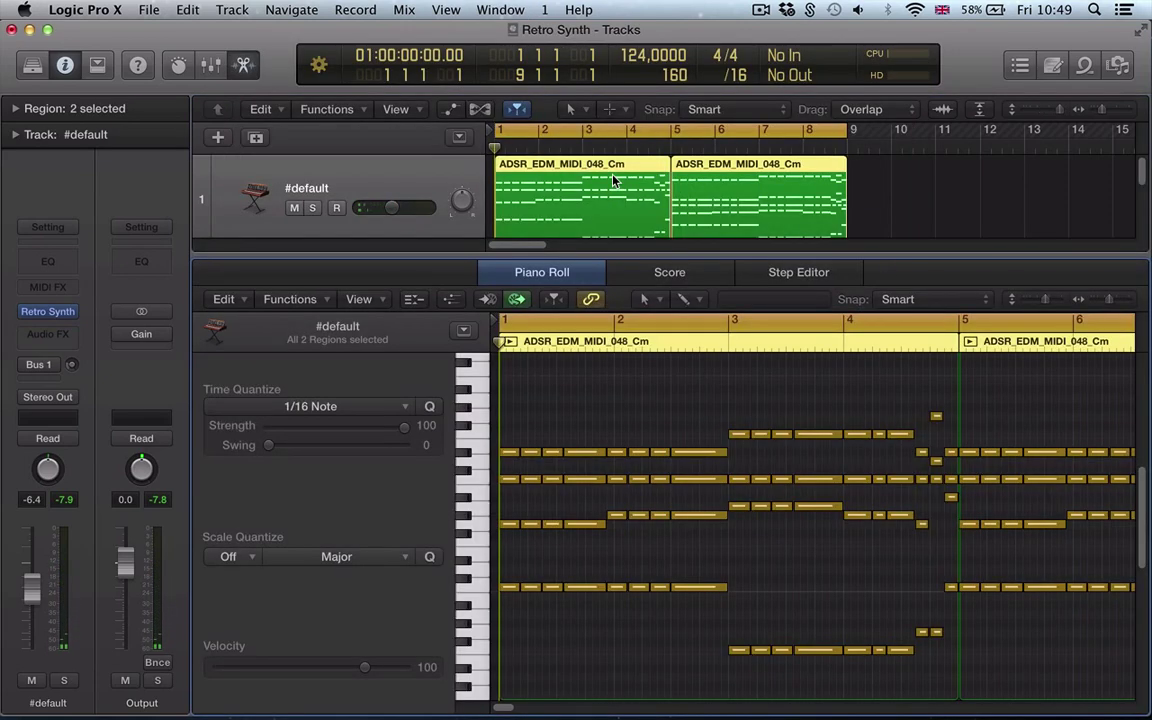
pyautogui.press('space')
pyautogui.press('v')
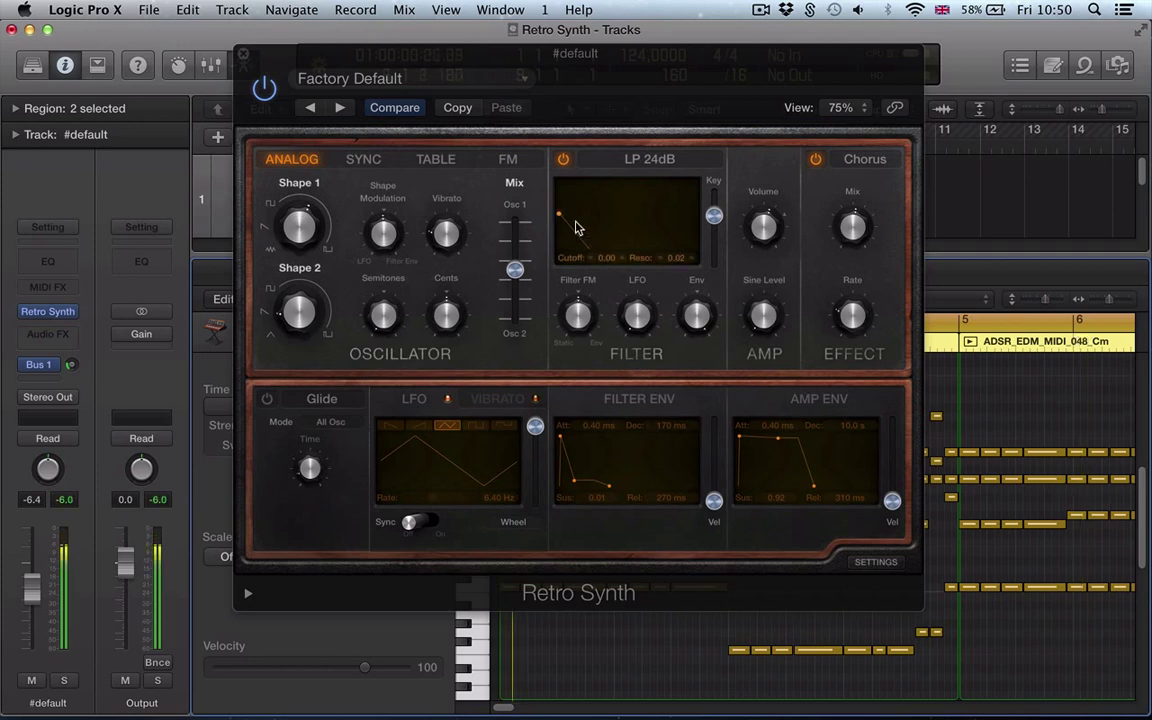
# - While the part plays, audition filter cutoff up to 0.50 and filter envelope attack at 110 ms, ending on cutoff 0.30 and attack 0.00 ms
pyautogui.moveTo(560, 220)
pyautogui.mouseDown()
pyautogui.moveTo(671, 228)
pyautogui.moveTo(568, 224)
pyautogui.mouseUp()
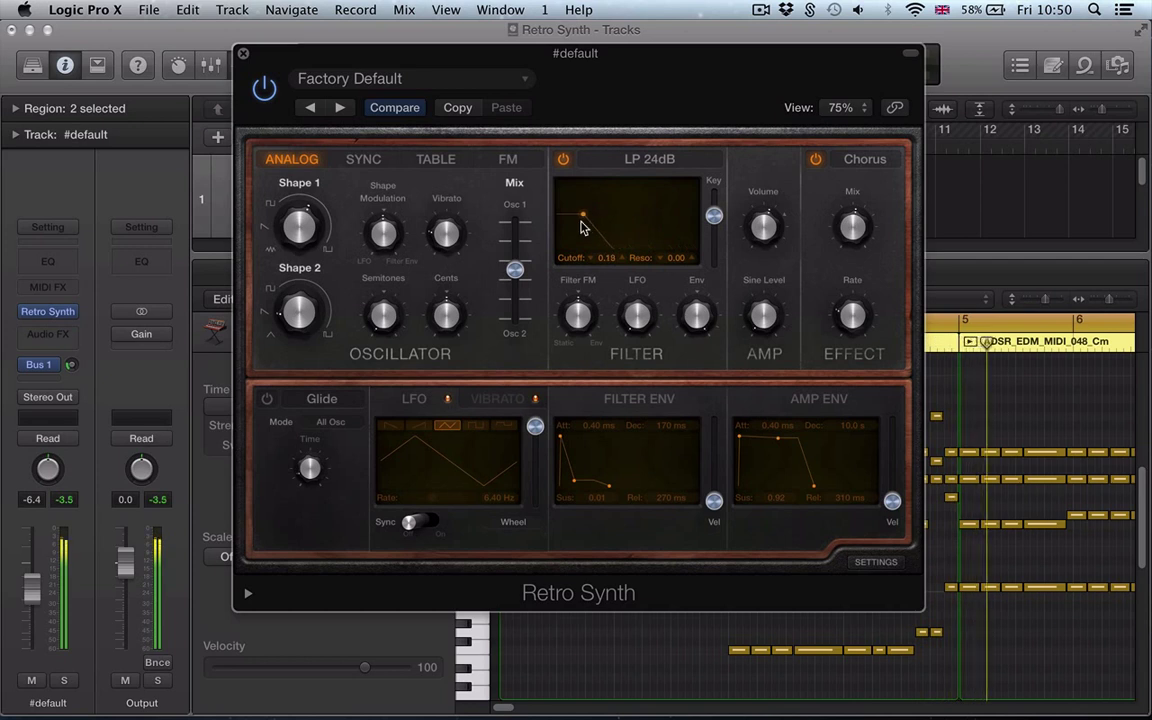
pyautogui.moveTo(298, 214); pyautogui.dragTo(300, 193)
pyautogui.moveTo(558, 435); pyautogui.dragTo(571, 441)
pyautogui.moveTo(569, 214); pyautogui.dragTo(626, 216)
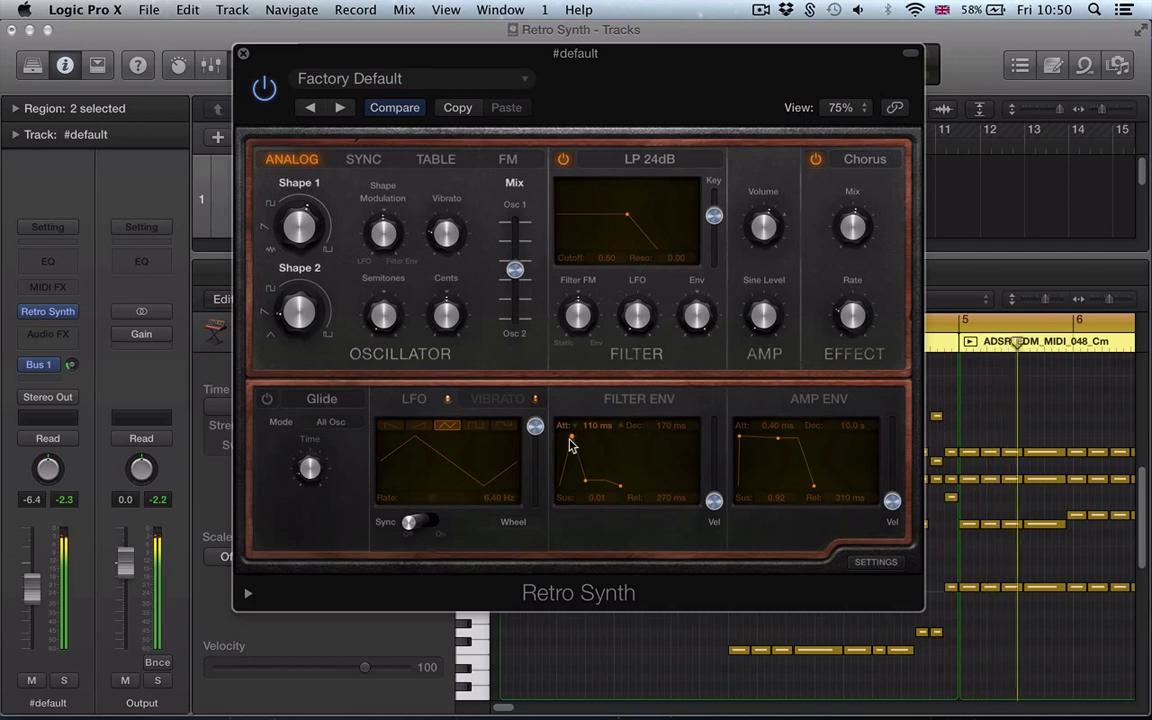
pyautogui.moveTo(571, 442); pyautogui.dragTo(545, 443)
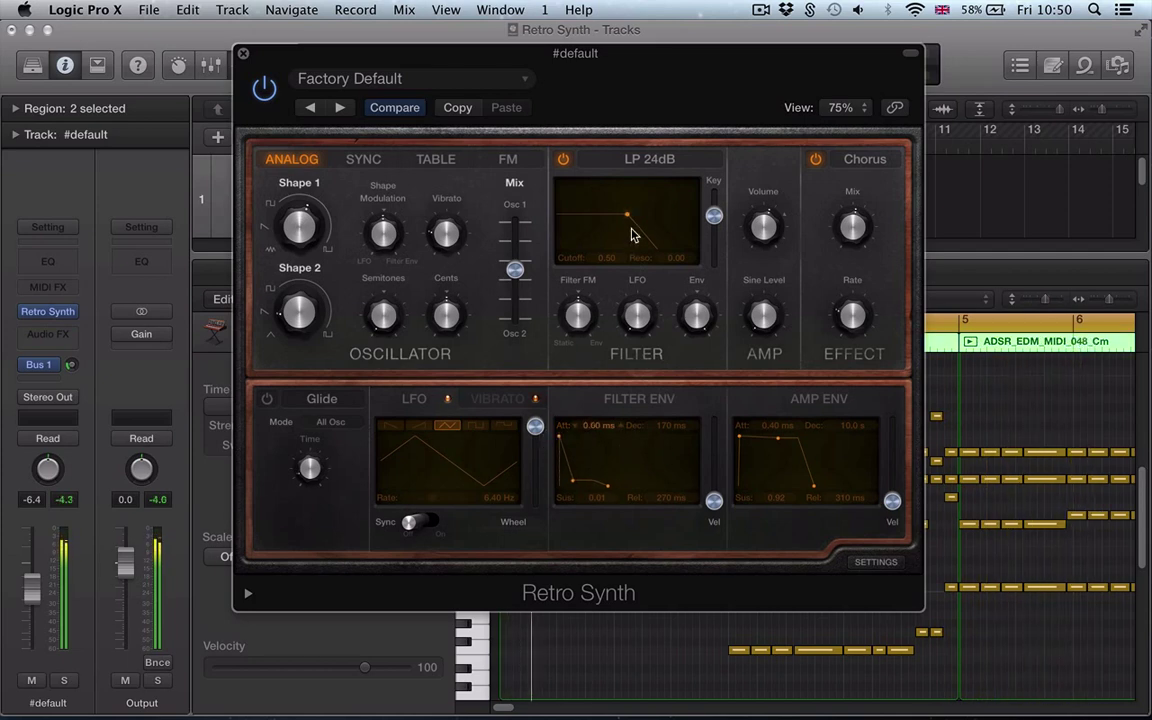
pyautogui.moveTo(626, 216); pyautogui.dragTo(600, 243)
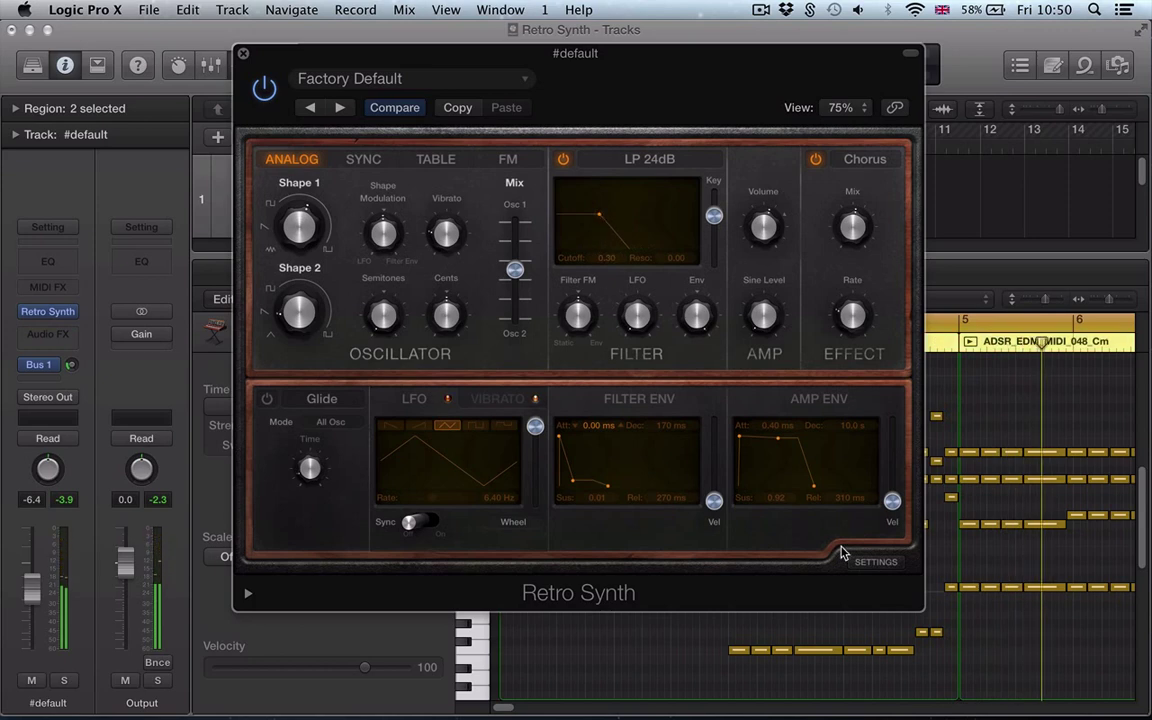
# - Audition Voice Stacking at 2 Voices in the synth's global settings and set it back to 8 Voices
pyautogui.click(868, 563)
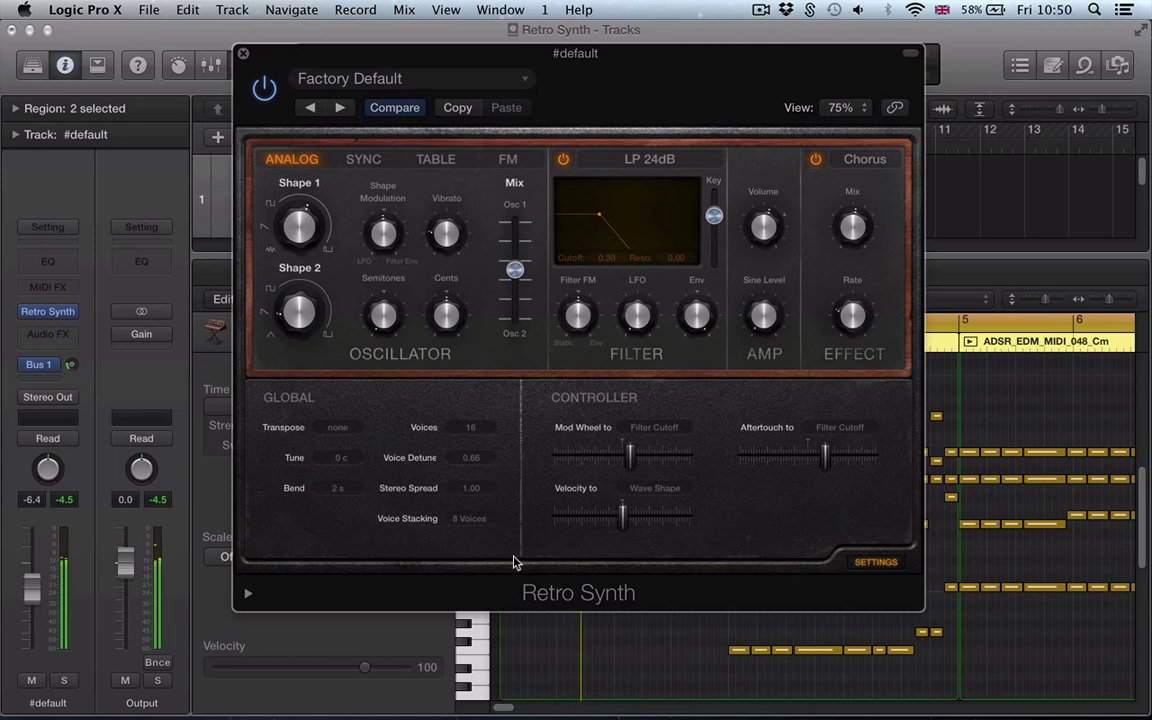
pyautogui.click(470, 520)
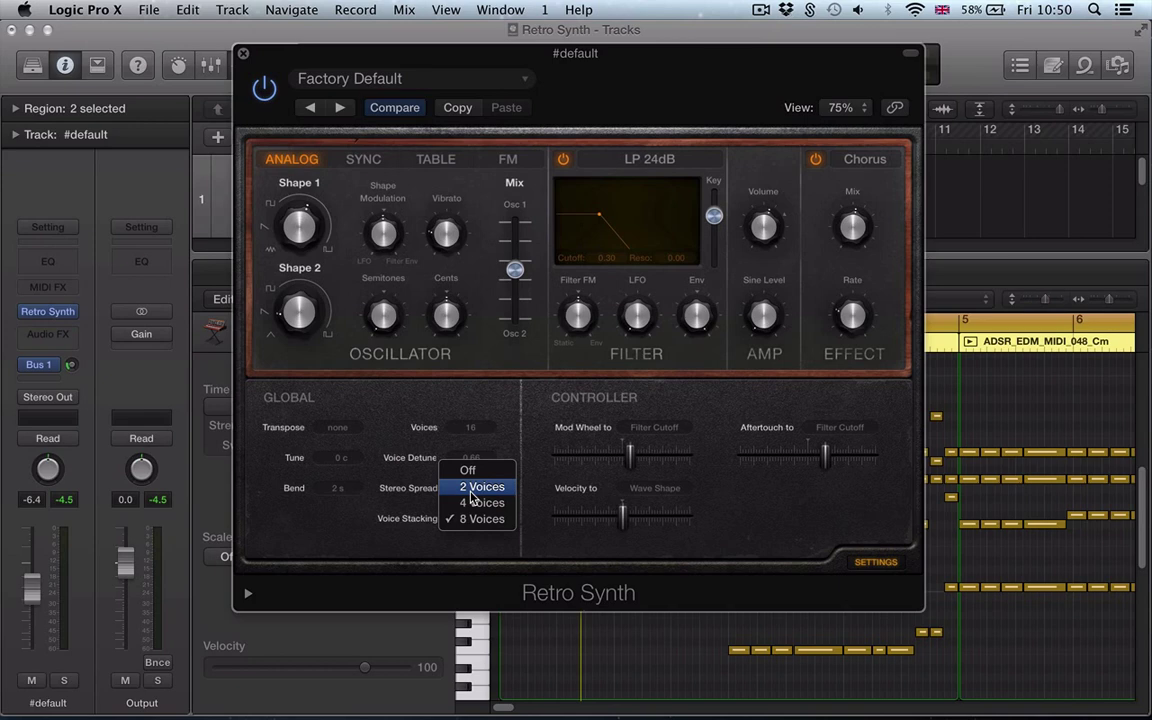
pyautogui.click(471, 491)
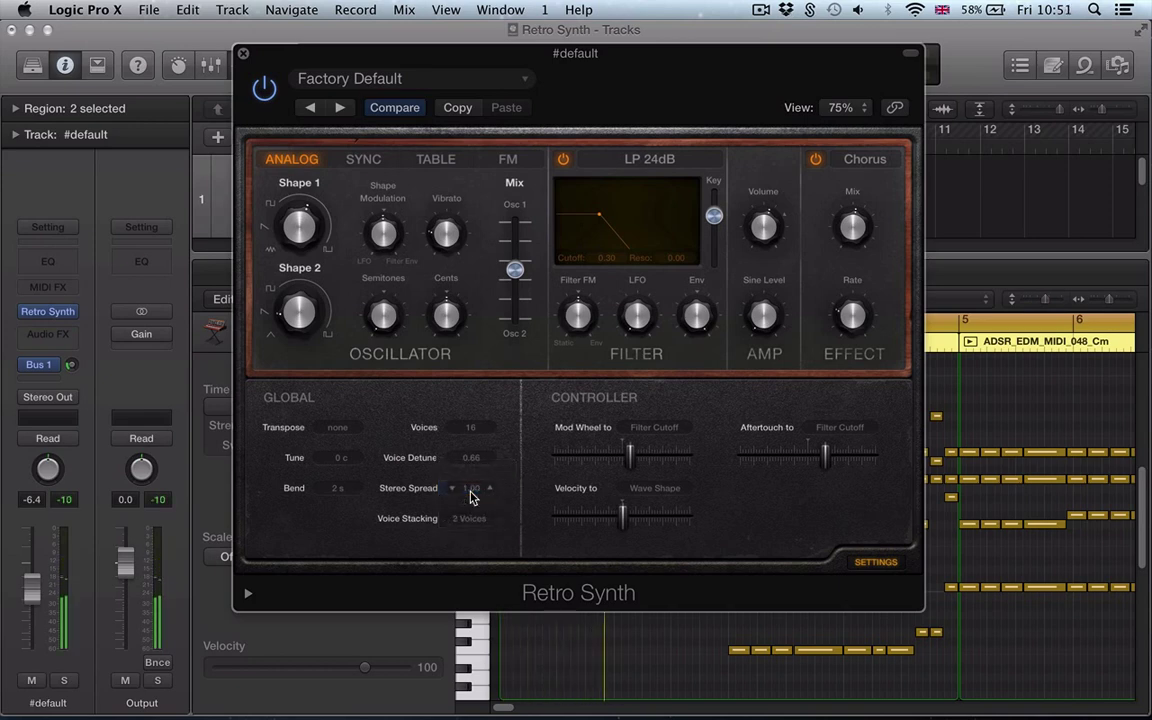
pyautogui.click(470, 519)
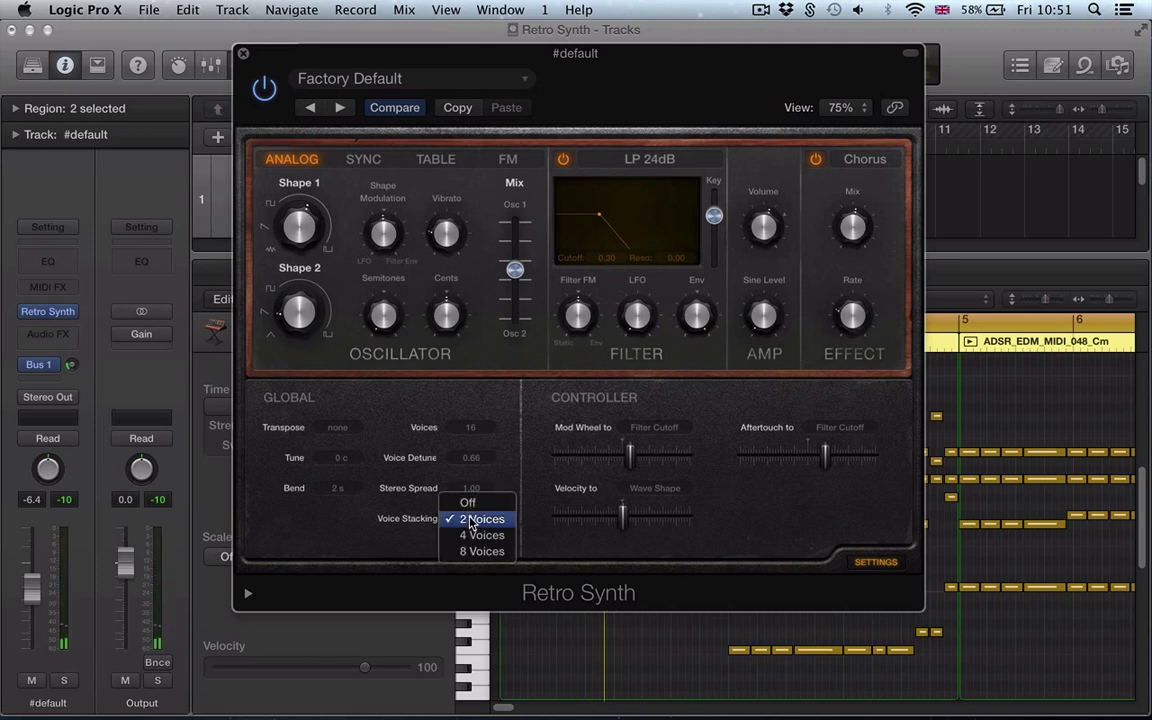
pyautogui.click(470, 548)
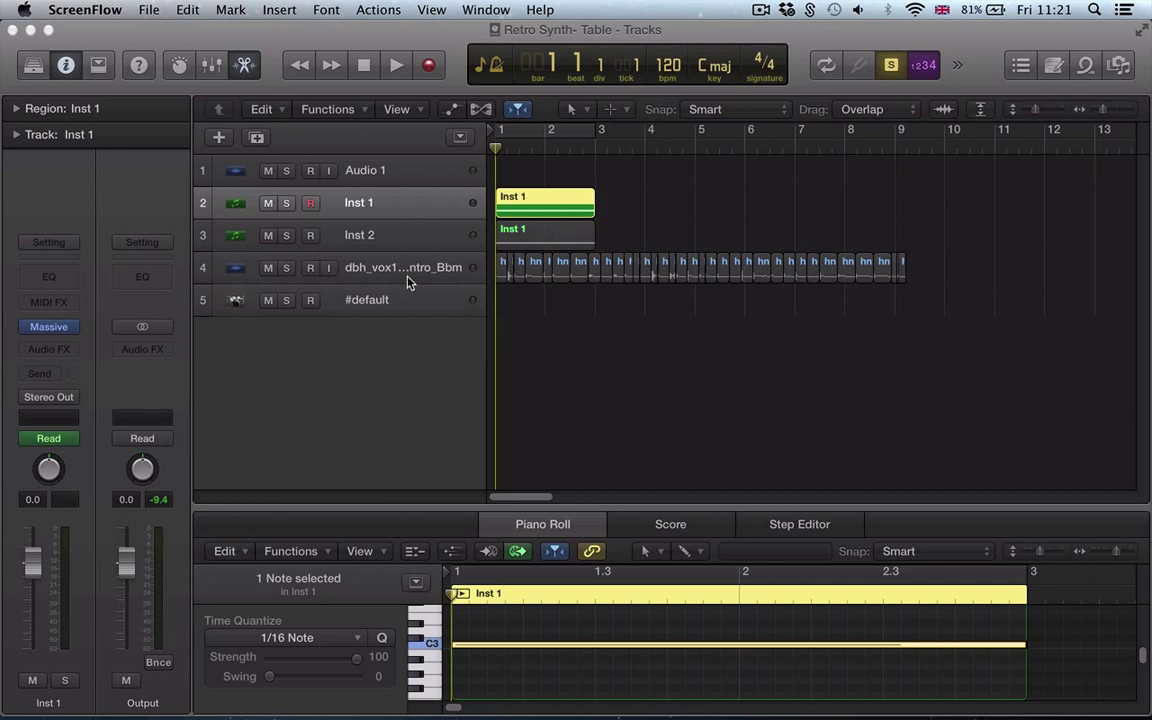
# - In the Retro Synth- Table project, audition the Inst 1 track and bounce it to the Desktop under the name cicada
pyautogui.click(393, 215)
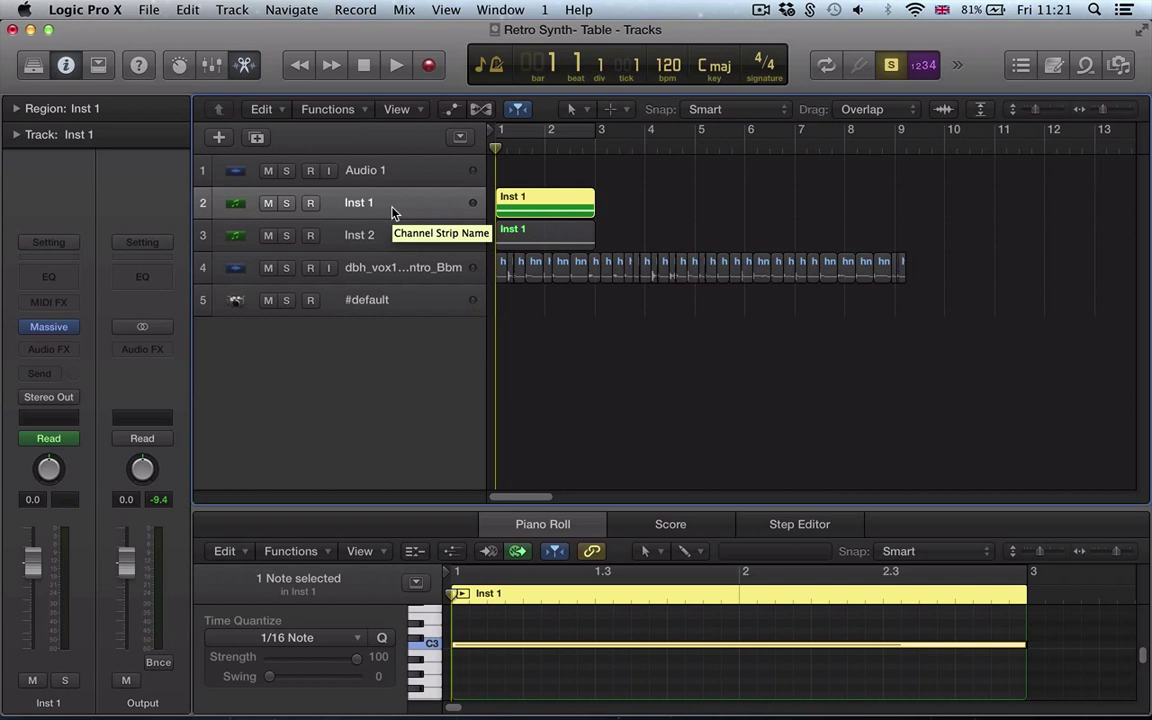
pyautogui.press('space')
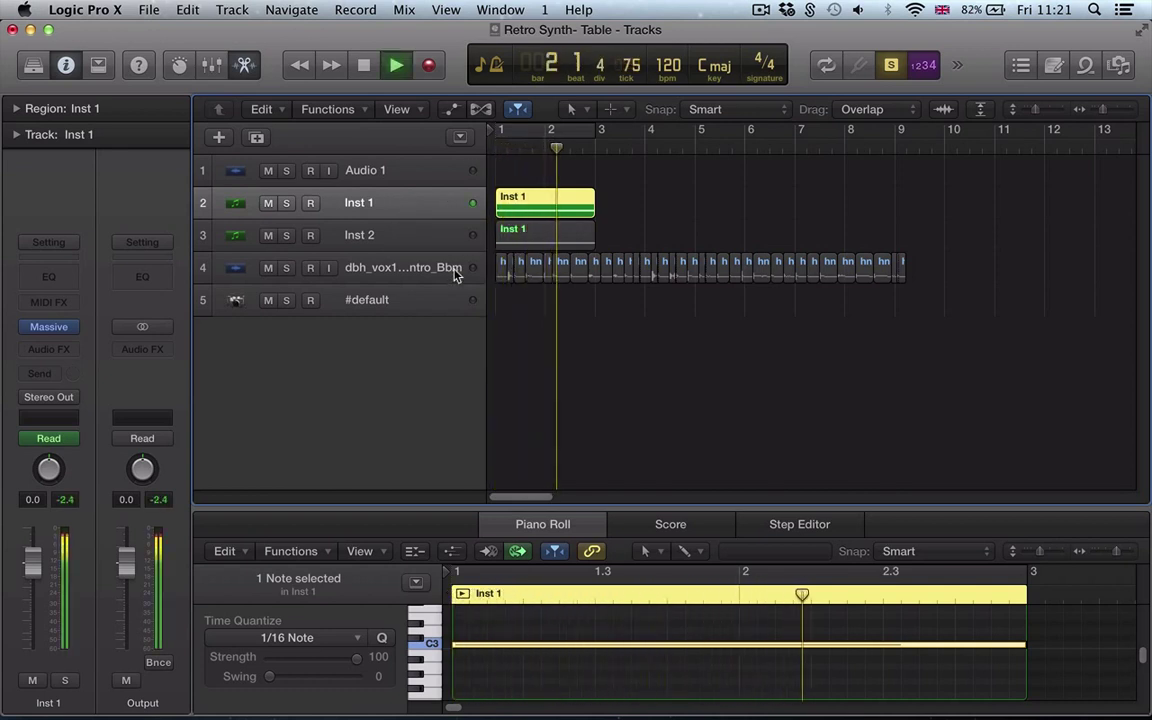
pyautogui.press('space')
pyautogui.press('Return')
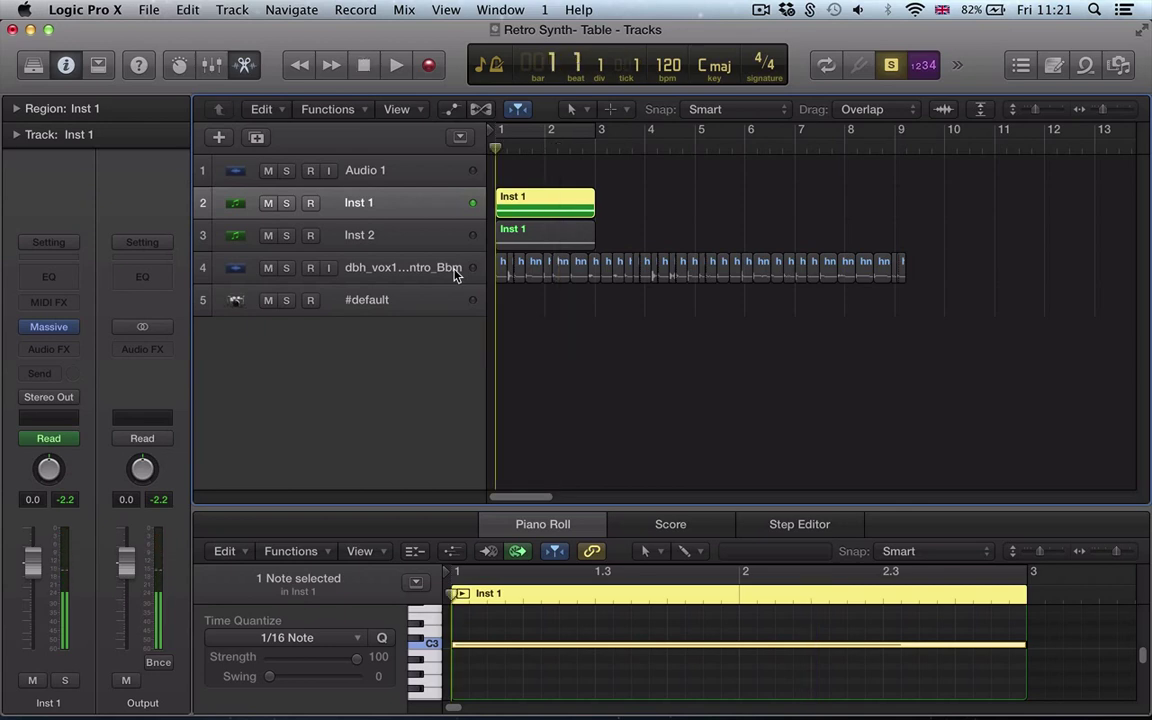
pyautogui.press('super+b')
pyautogui.press('Return')
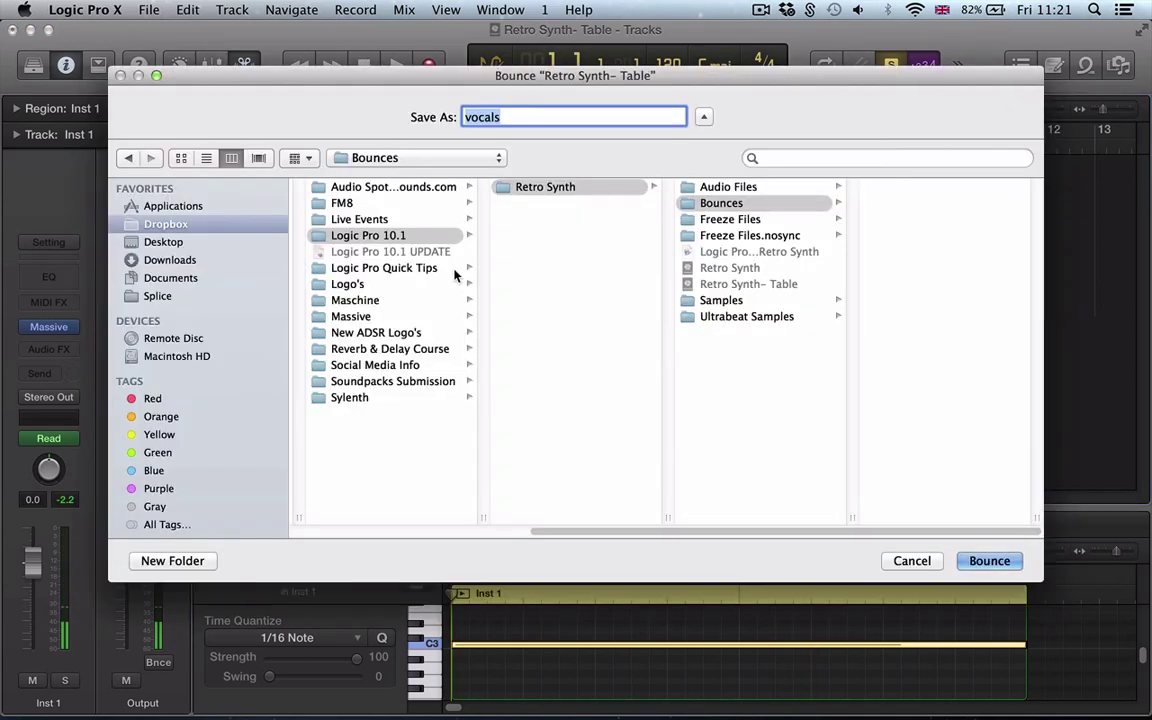
pyautogui.click(155, 246)
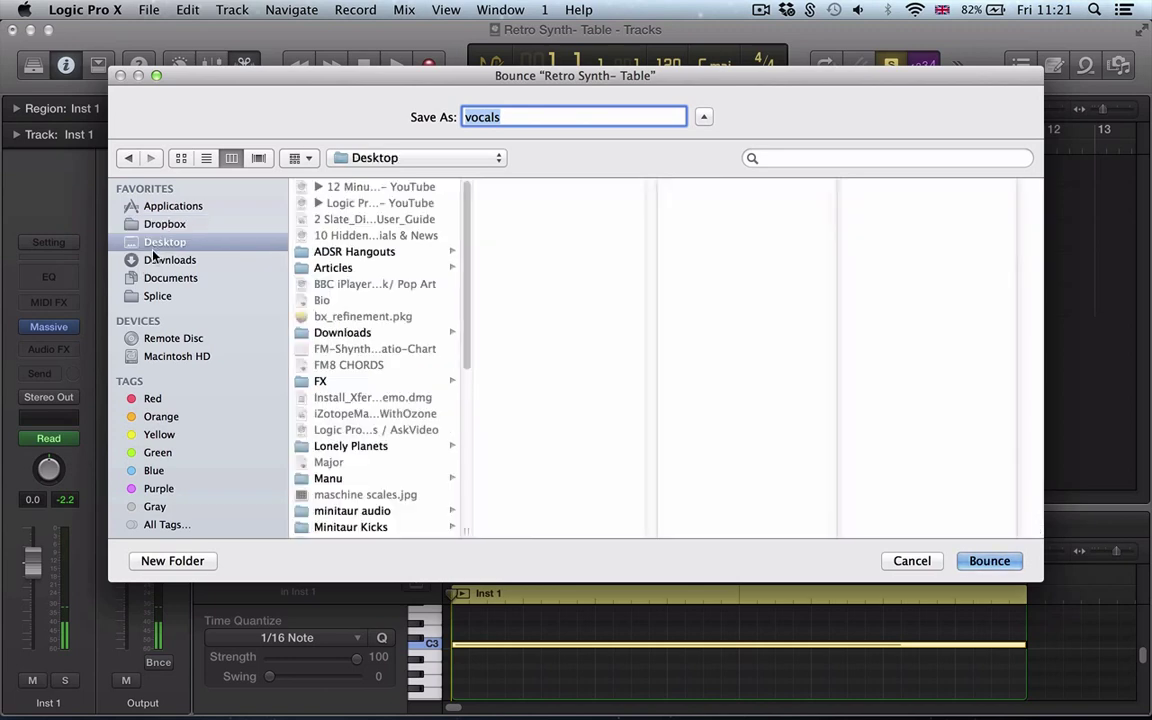
pyautogui.write('vocals')
pyautogui.press('Return')
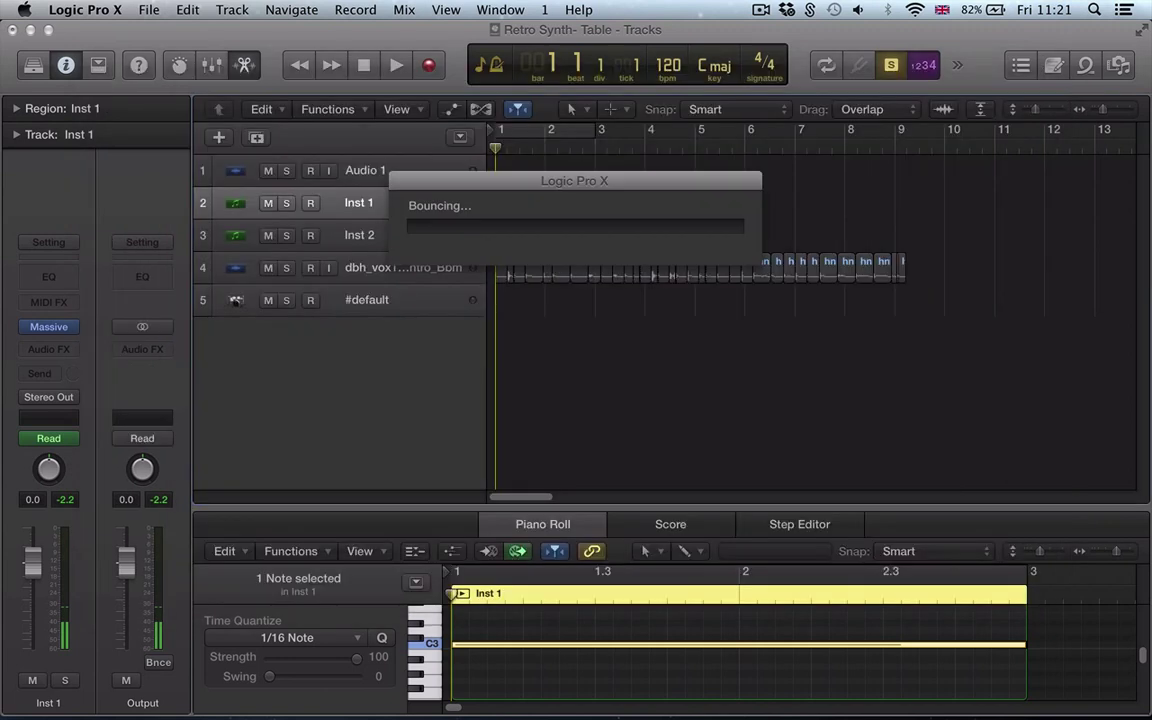
# - Select the Inst 2 track and audition its region, postponing the system update reminder by an hour
pyautogui.click(404, 240)
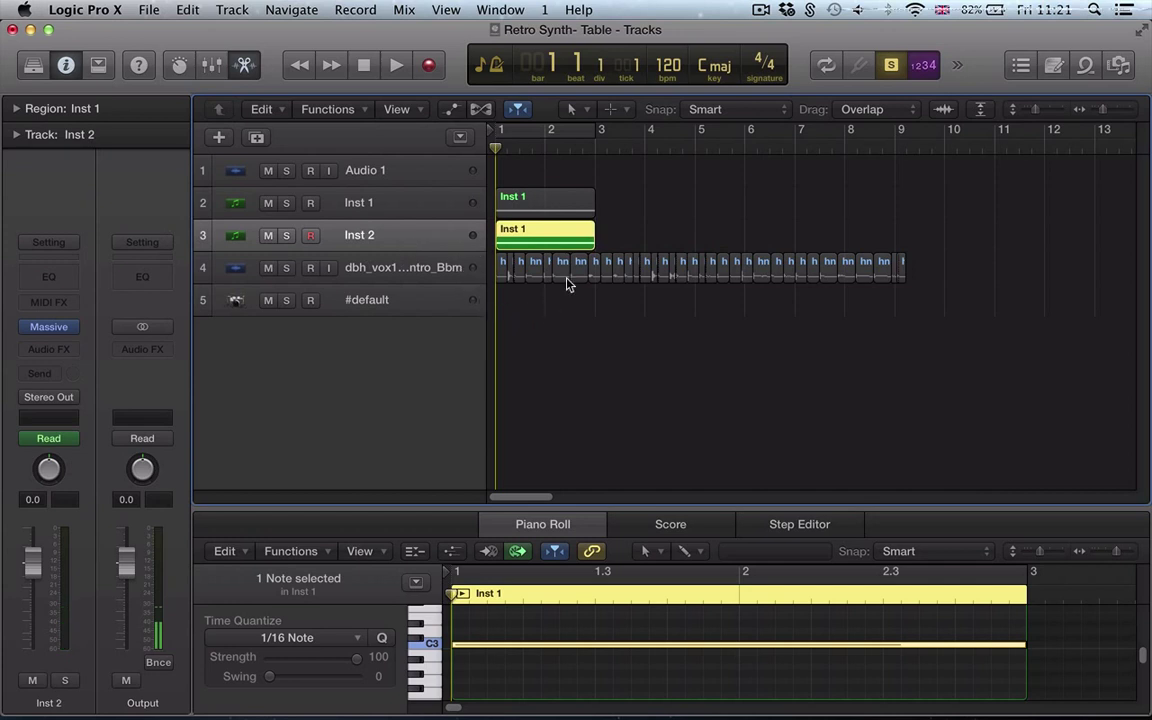
pyautogui.press('space')
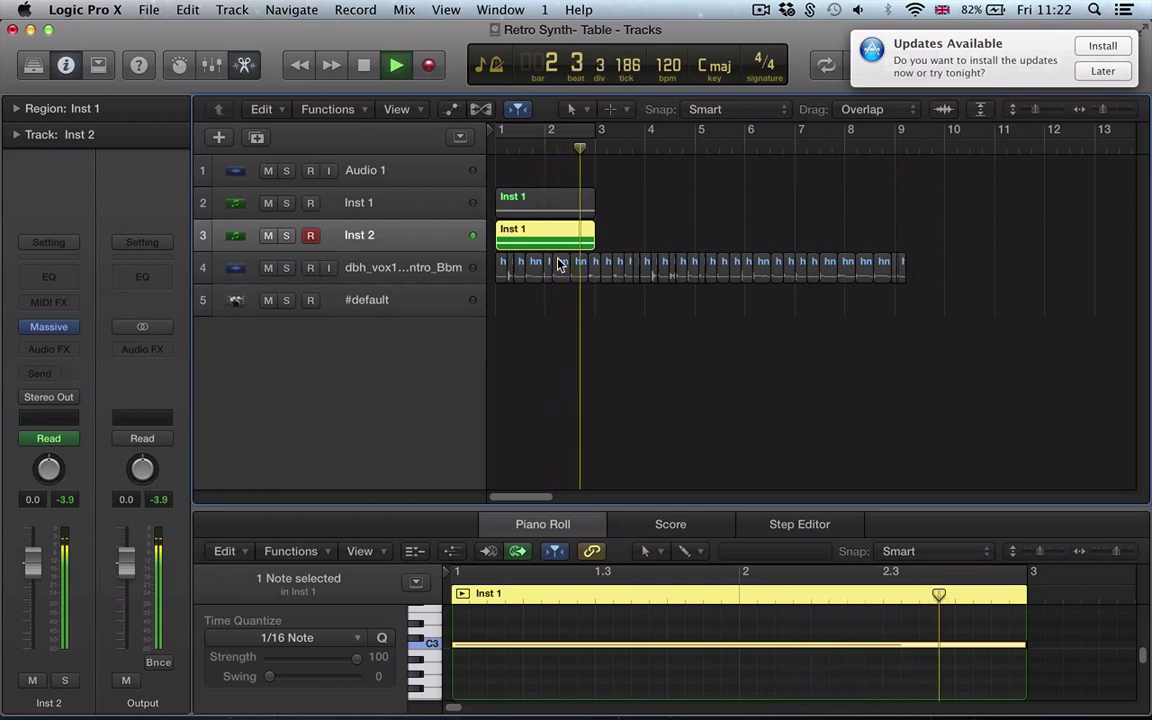
pyautogui.press('space')
pyautogui.click(1117, 71)
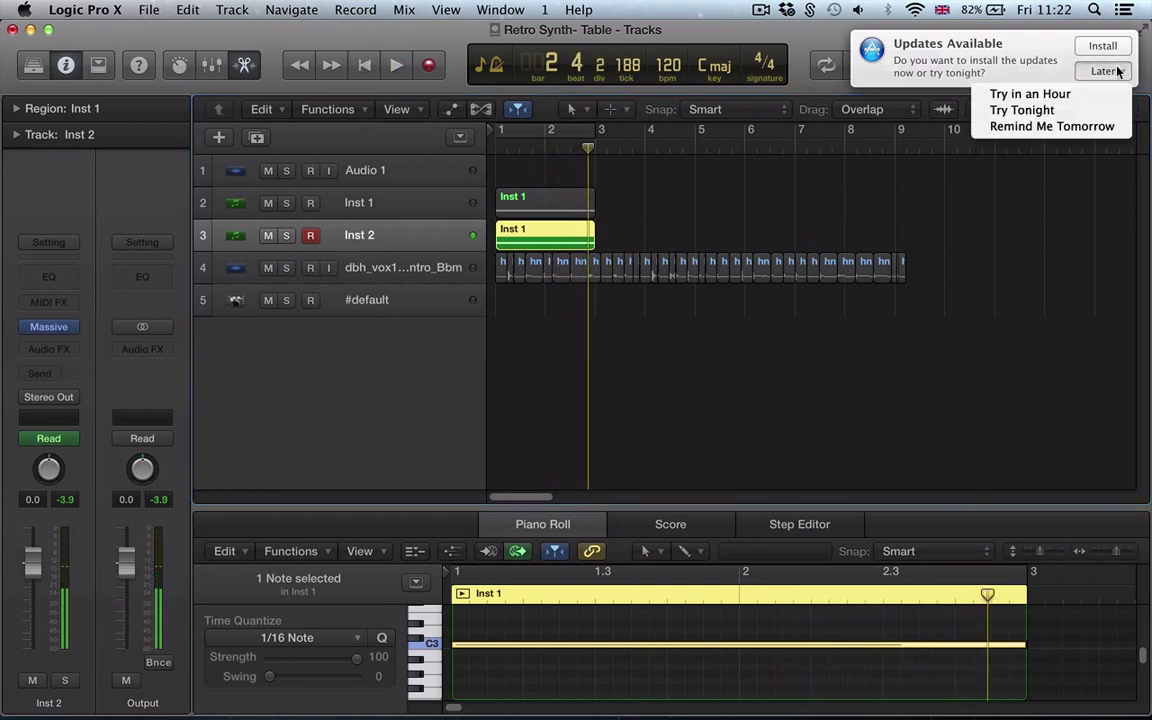
pyautogui.click(1029, 93)
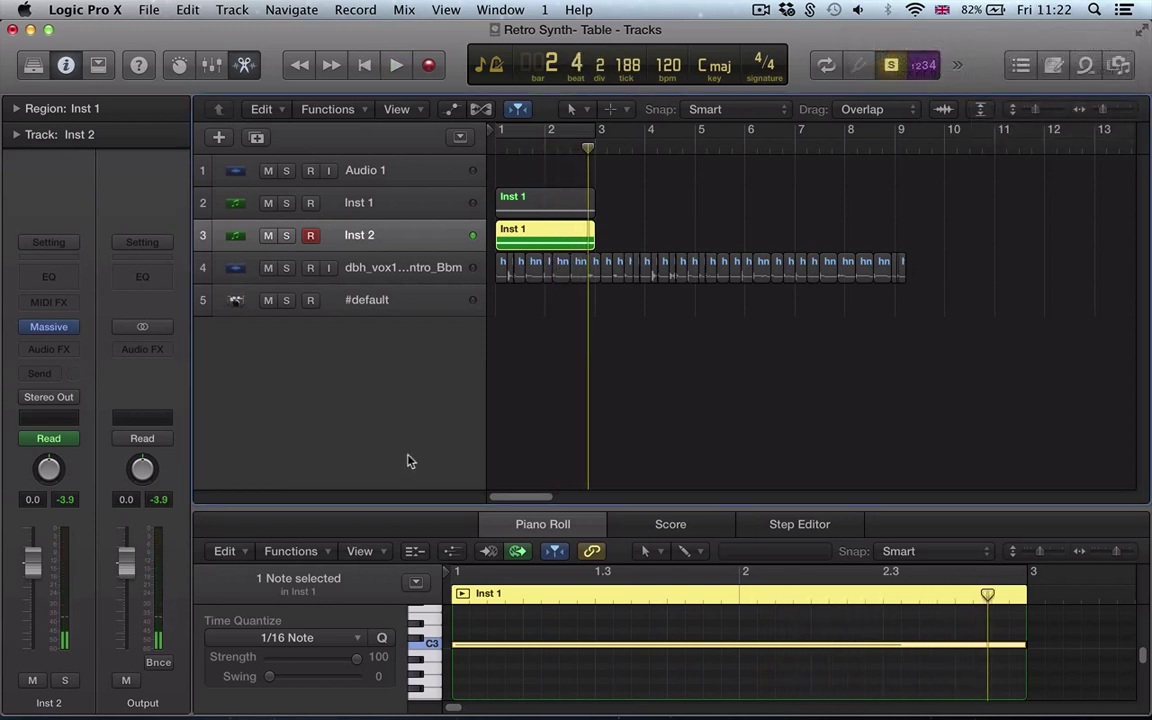
# - Bounce the Inst 2 region to the Desktop as a 24-bit Wave file named deep throat
pyautogui.press('super+b')
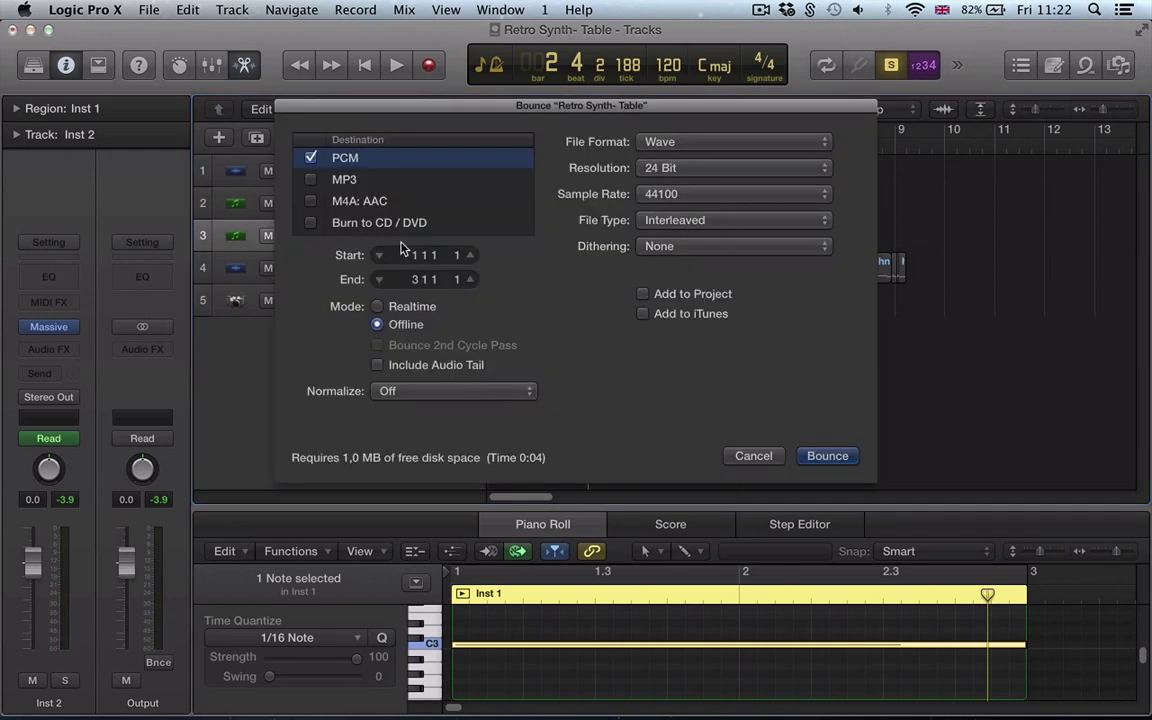
pyautogui.press('Return')
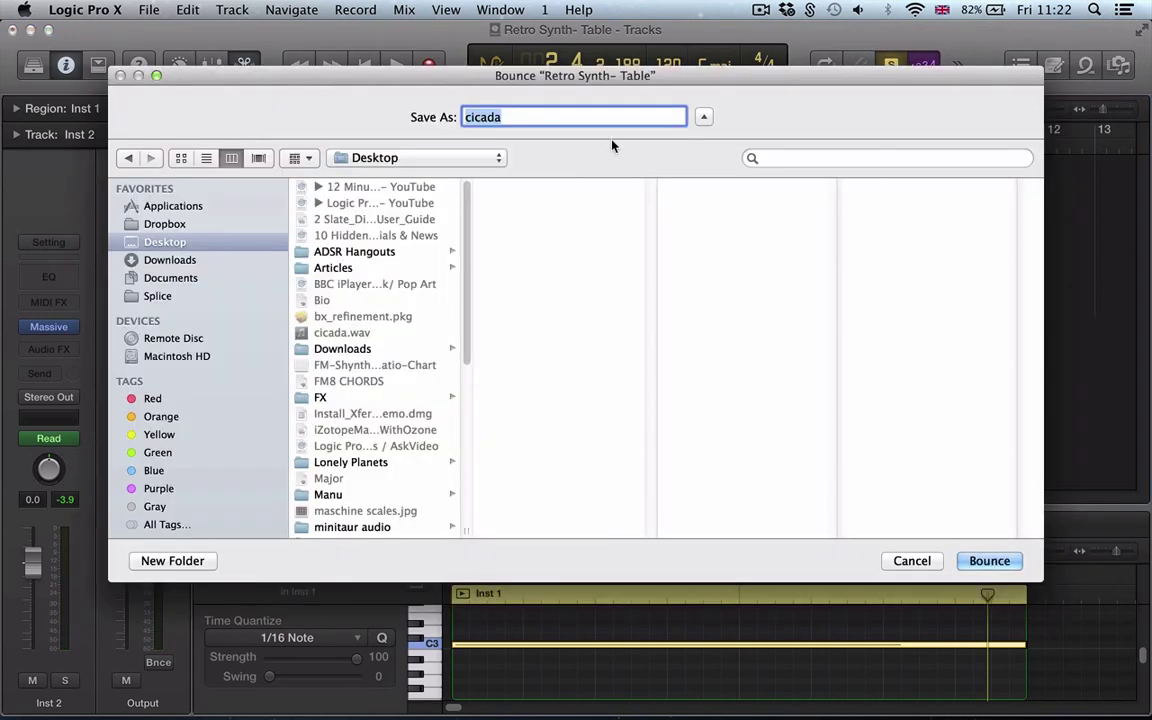
pyautogui.write('deep throat')
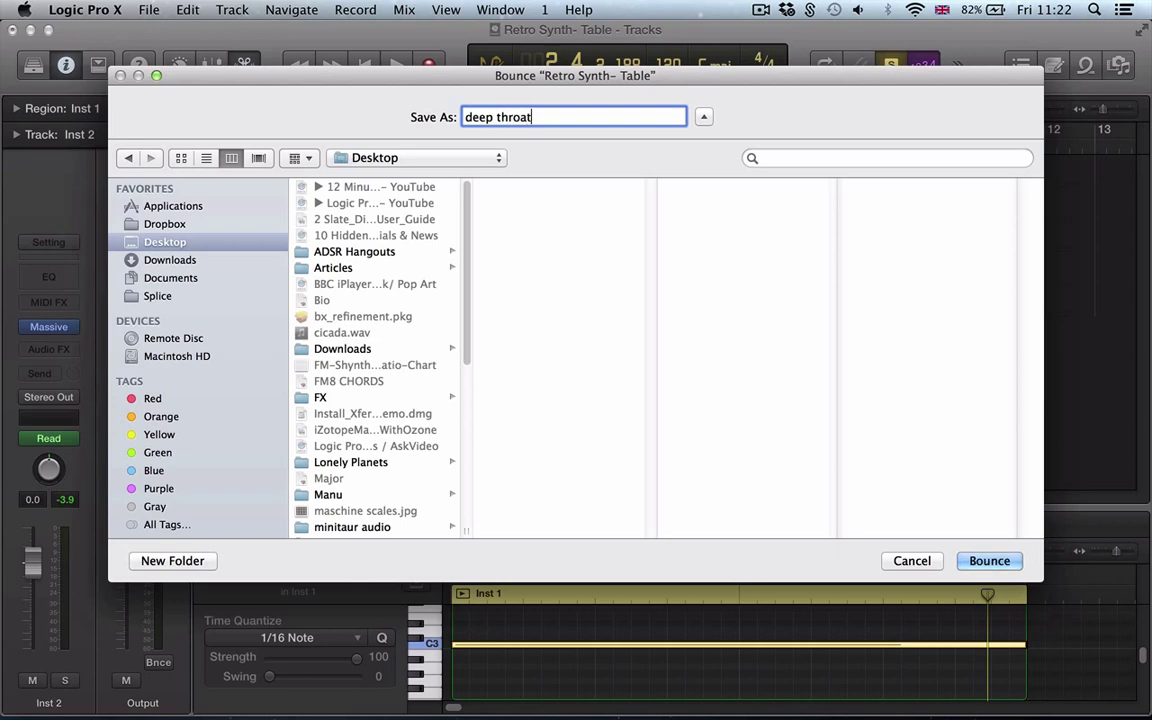
pyautogui.press('Return')
# - Select the sliced vocal audio track, audition it briefly and bounce it to the Desktop under the name vocals
pyautogui.click(390, 277)
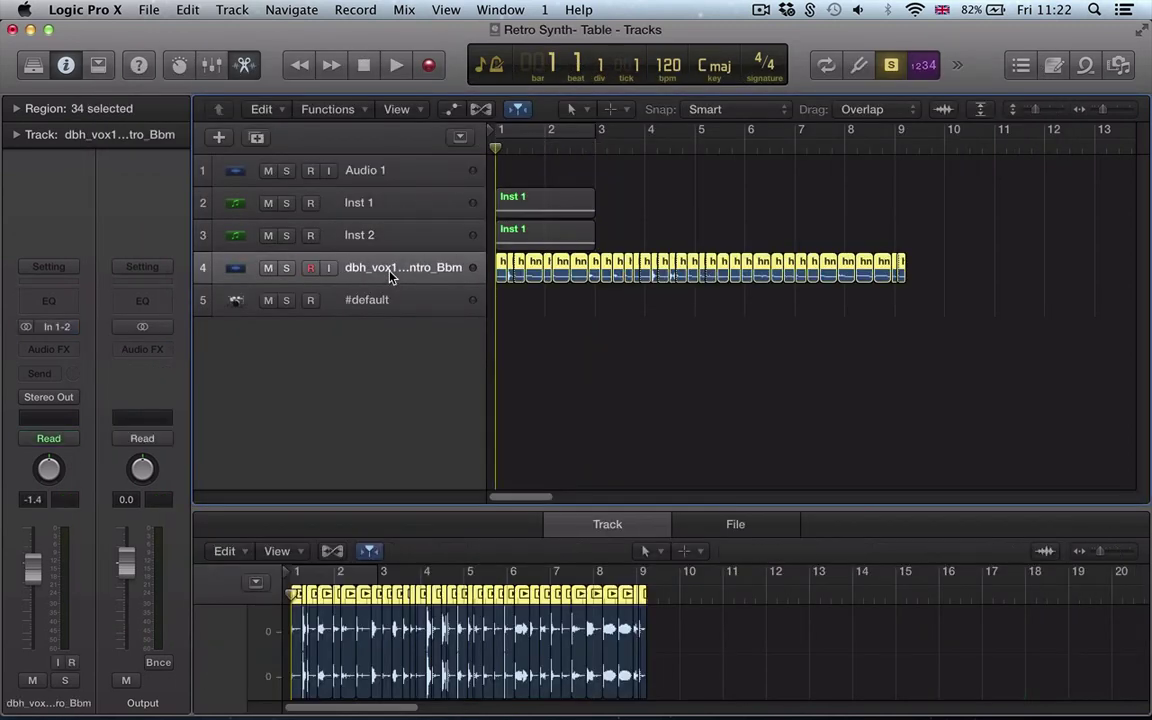
pyautogui.press('space')
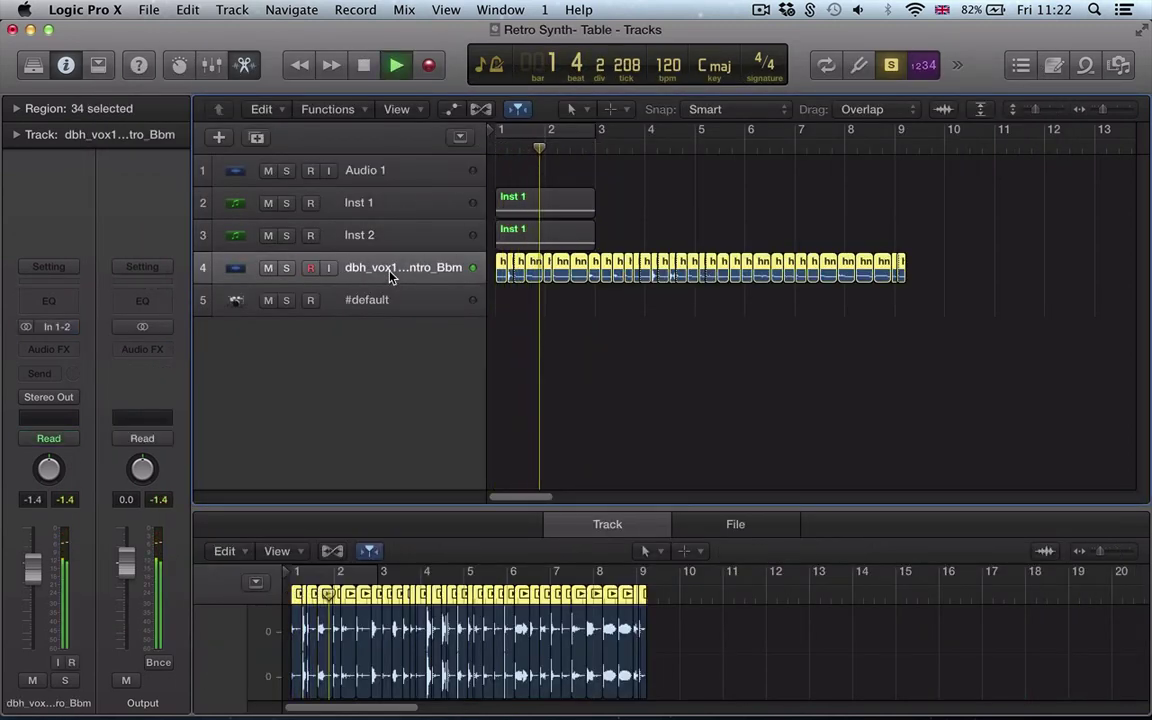
pyautogui.press('space')
pyautogui.press('super+b')
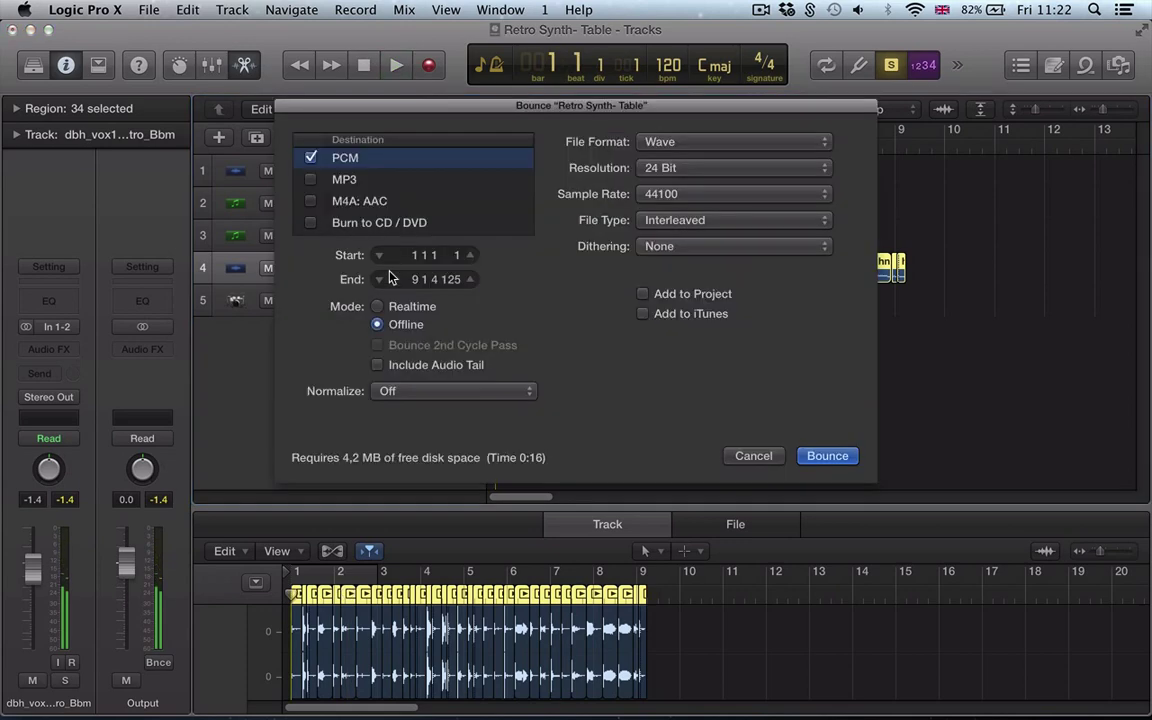
pyautogui.press('Return')
pyautogui.write('vocals')
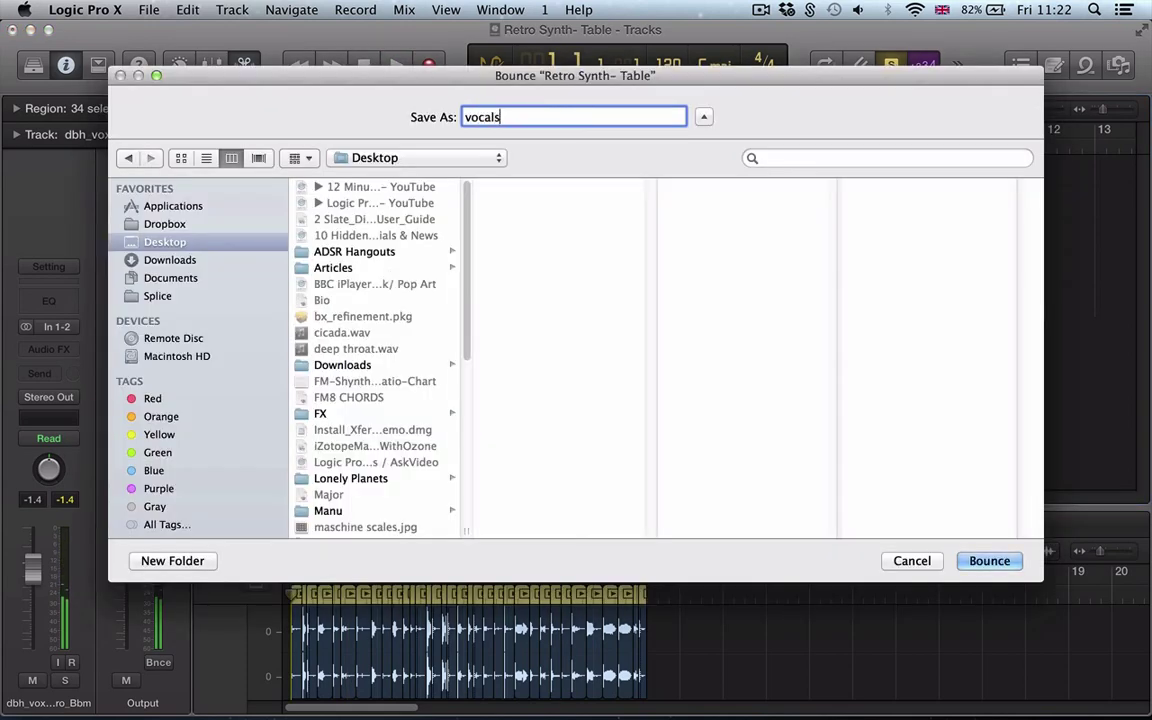
pyautogui.press('Return')
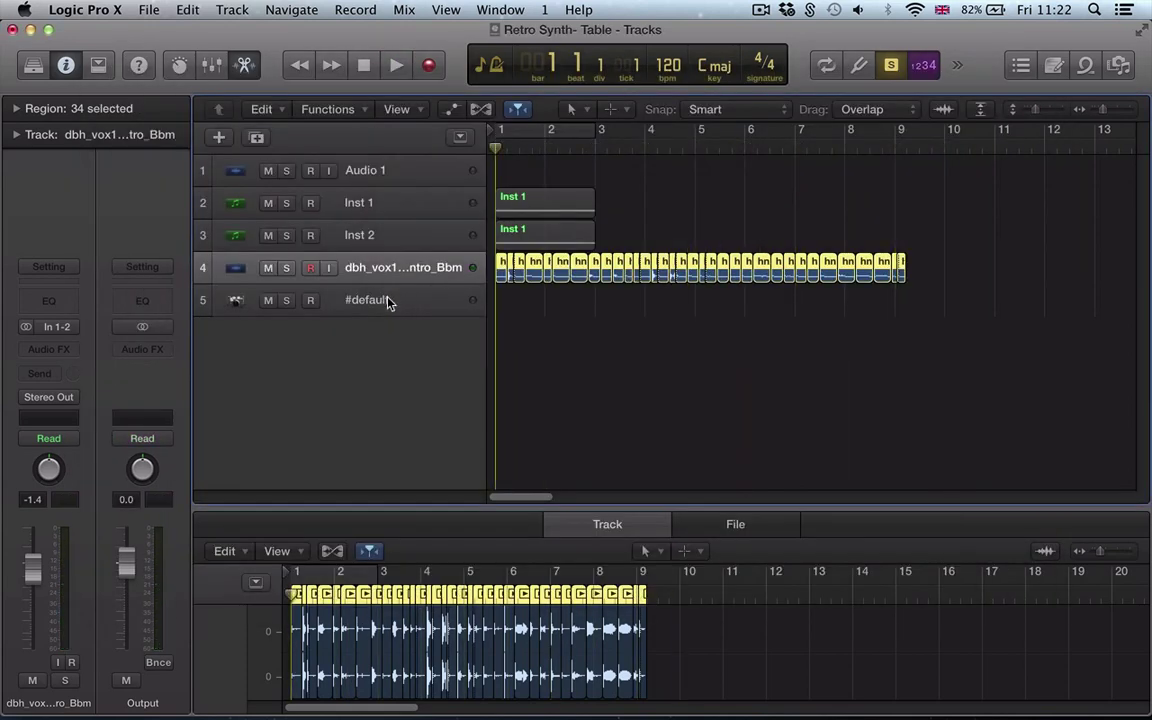
# - Open Retro Synth on the #default track and switch its oscillator engine to Table
pyautogui.click(386, 300)
pyautogui.click(50, 327)
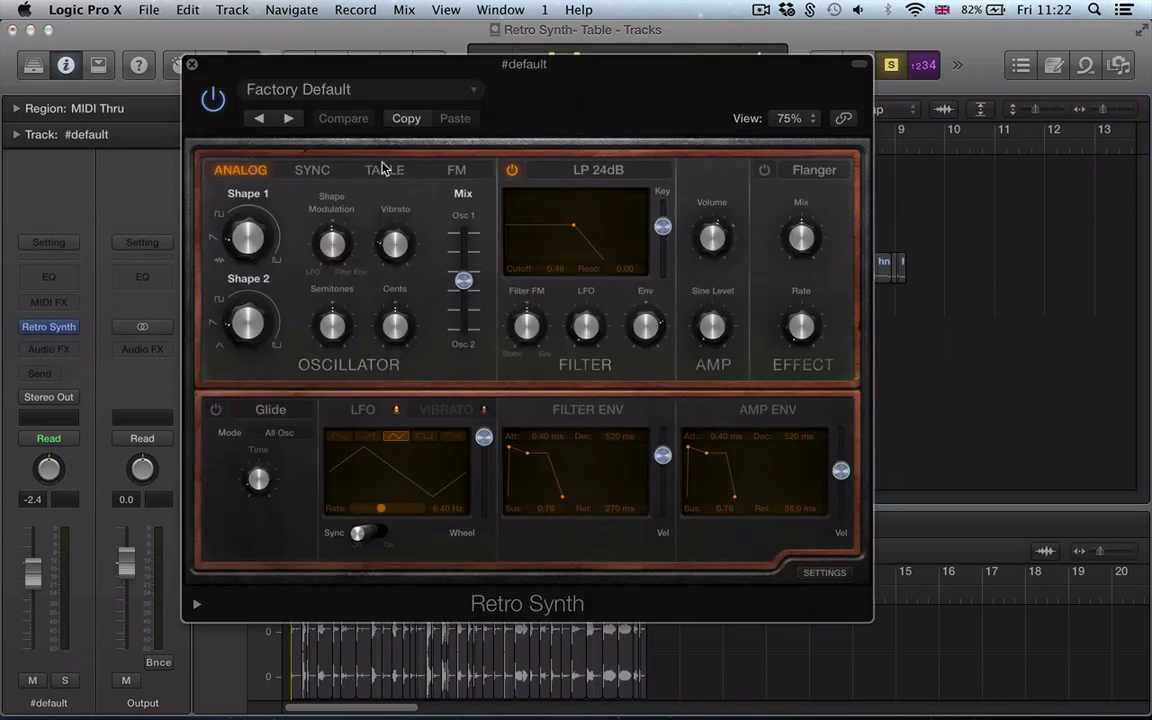
pyautogui.click(385, 172)
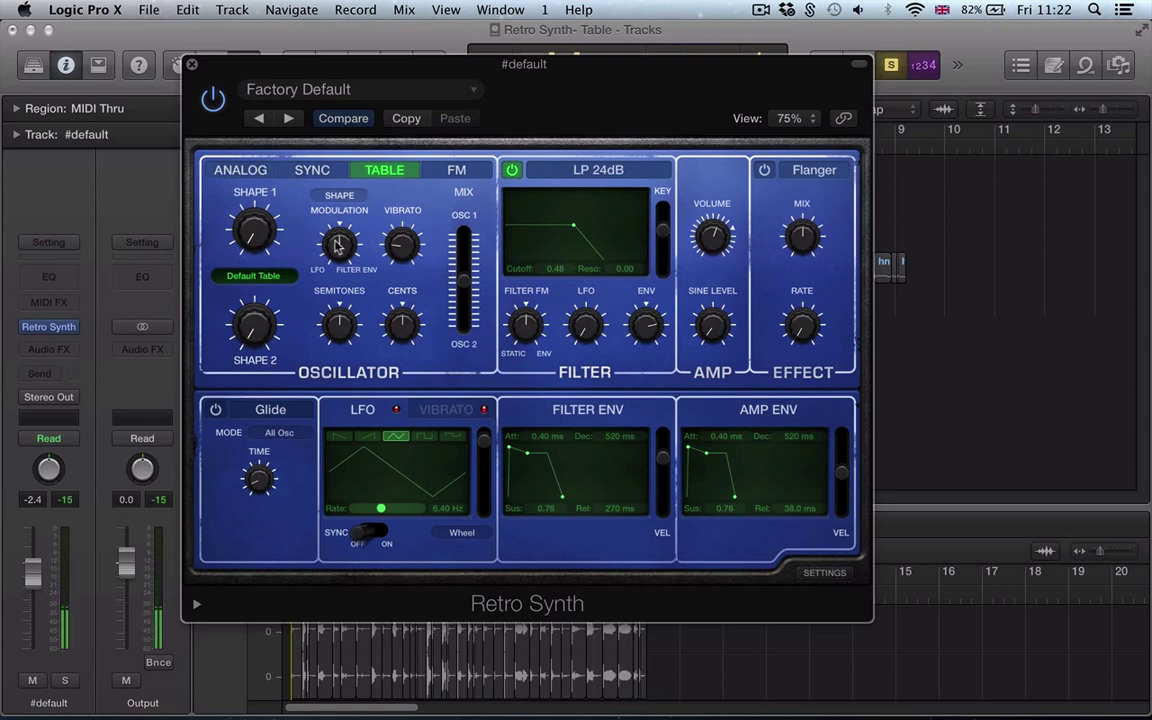
# - Create a custom wavetable for the oscillators from the audio file cicada.wav on the Desktop
pyautogui.click(274, 277)
pyautogui.click(218, 266)
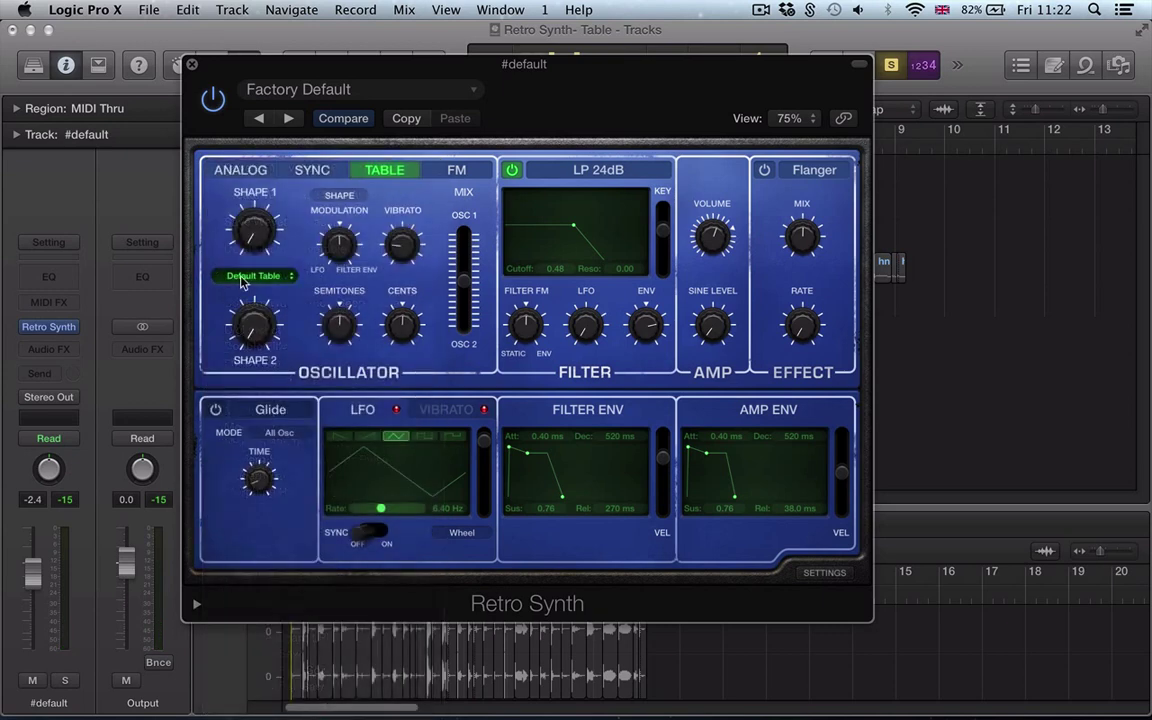
pyautogui.click(241, 280)
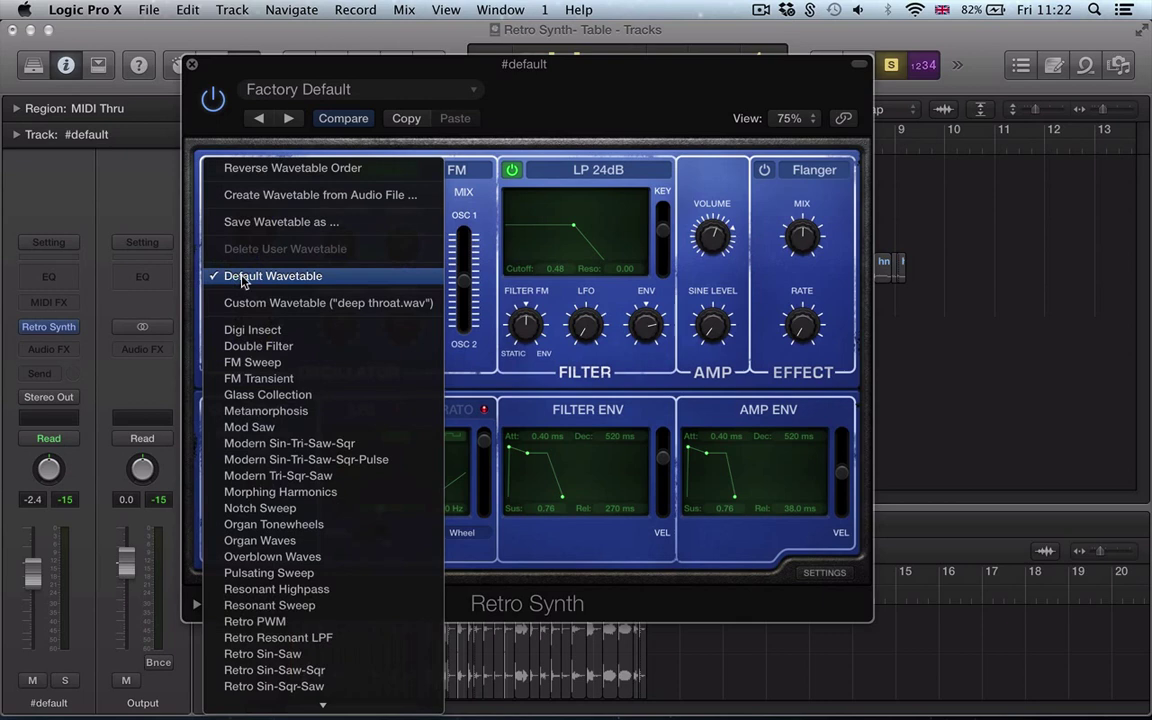
pyautogui.click(276, 196)
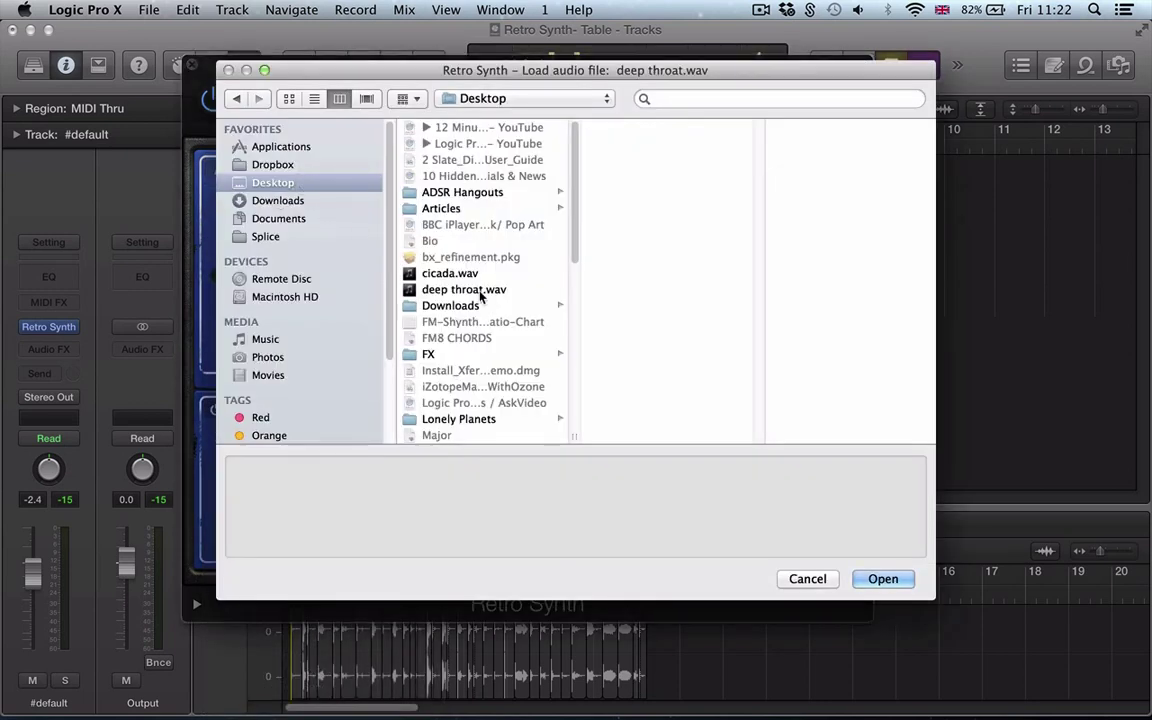
pyautogui.click(450, 273)
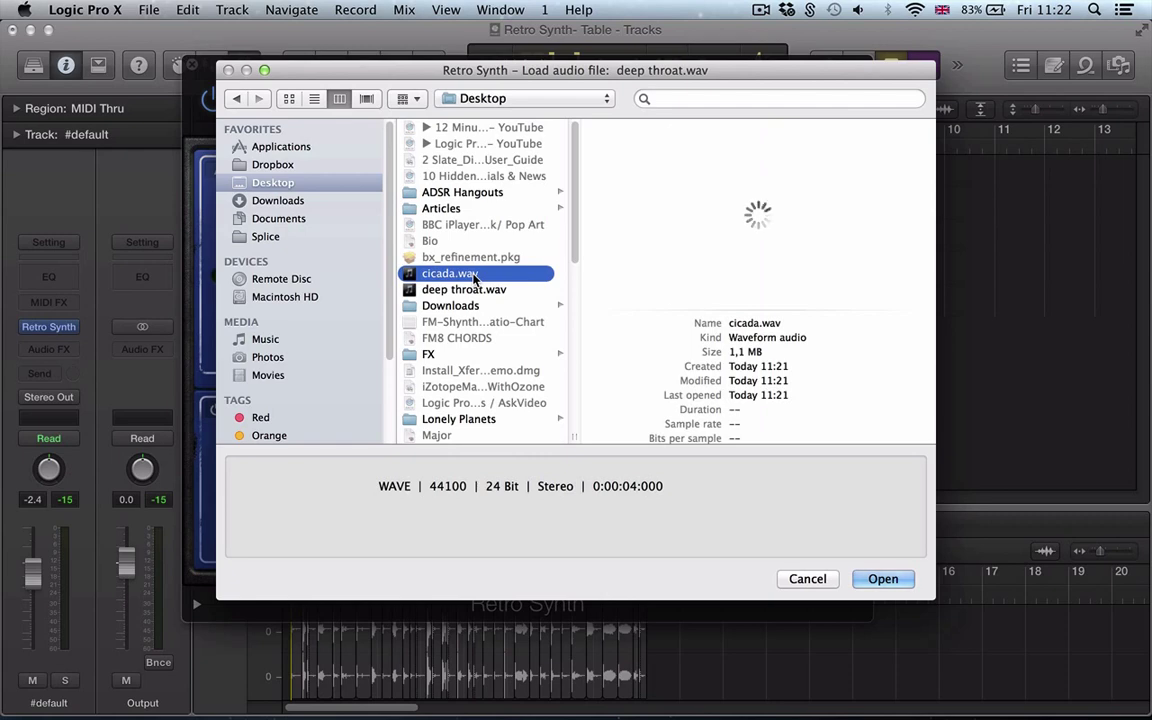
pyautogui.doubleClick(450, 273)
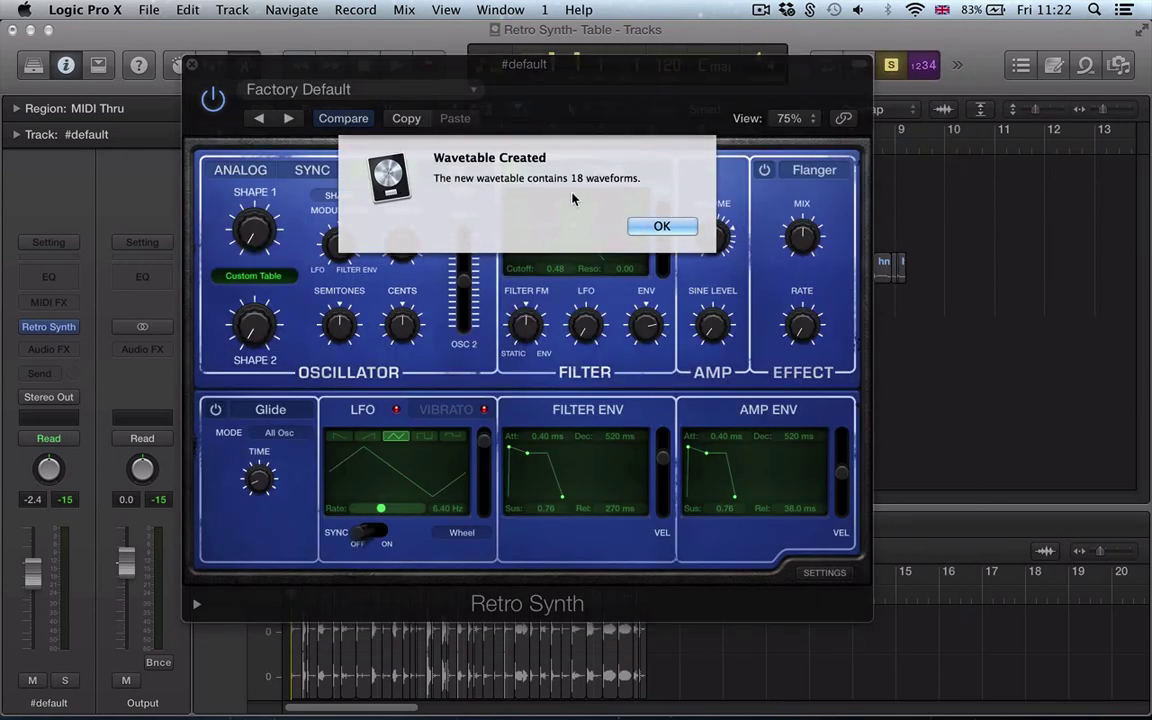
pyautogui.click(676, 231)
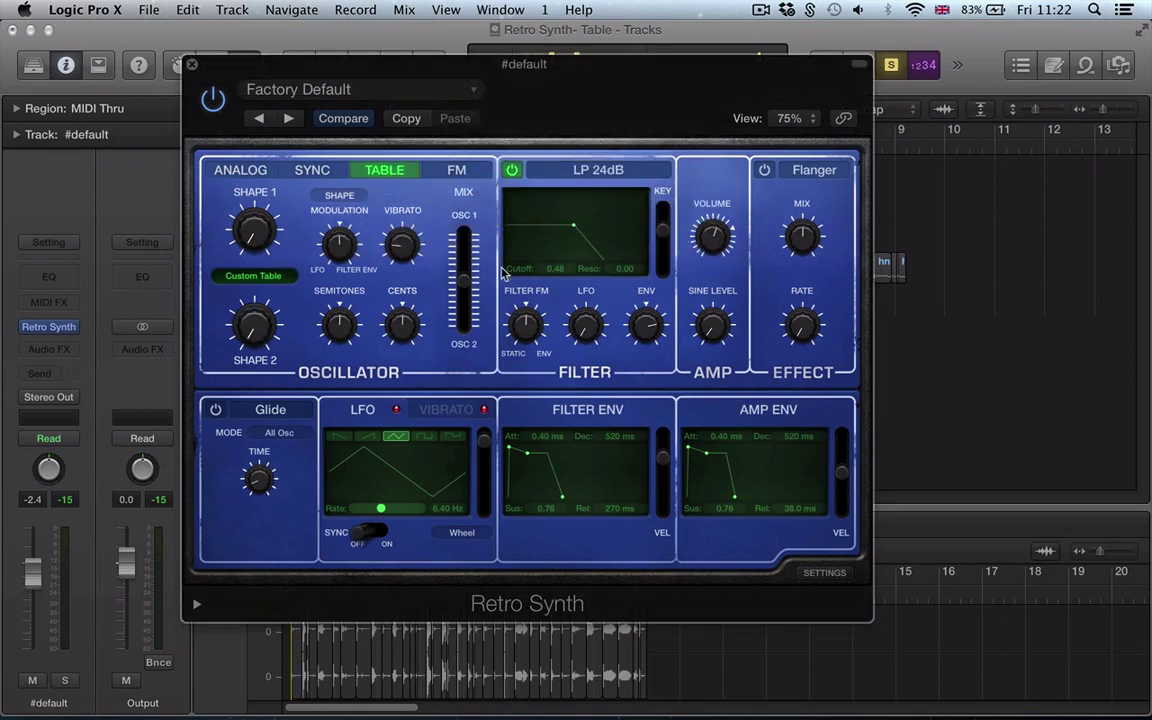
# - Load cicada.wav from the Desktop straight onto the Table oscillator's wavetable selector to create the custom wavetable
pyautogui.press('F11')
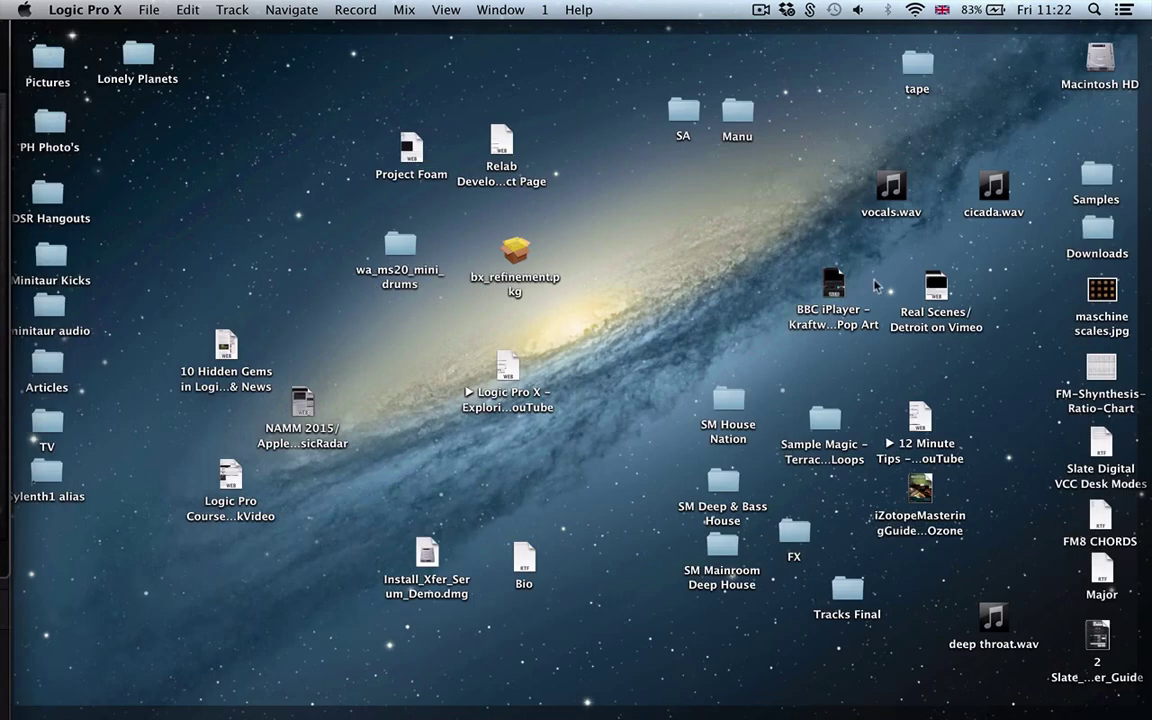
pyautogui.moveTo(993, 188); pyautogui.dragTo(237, 282)
pyautogui.press('F11')
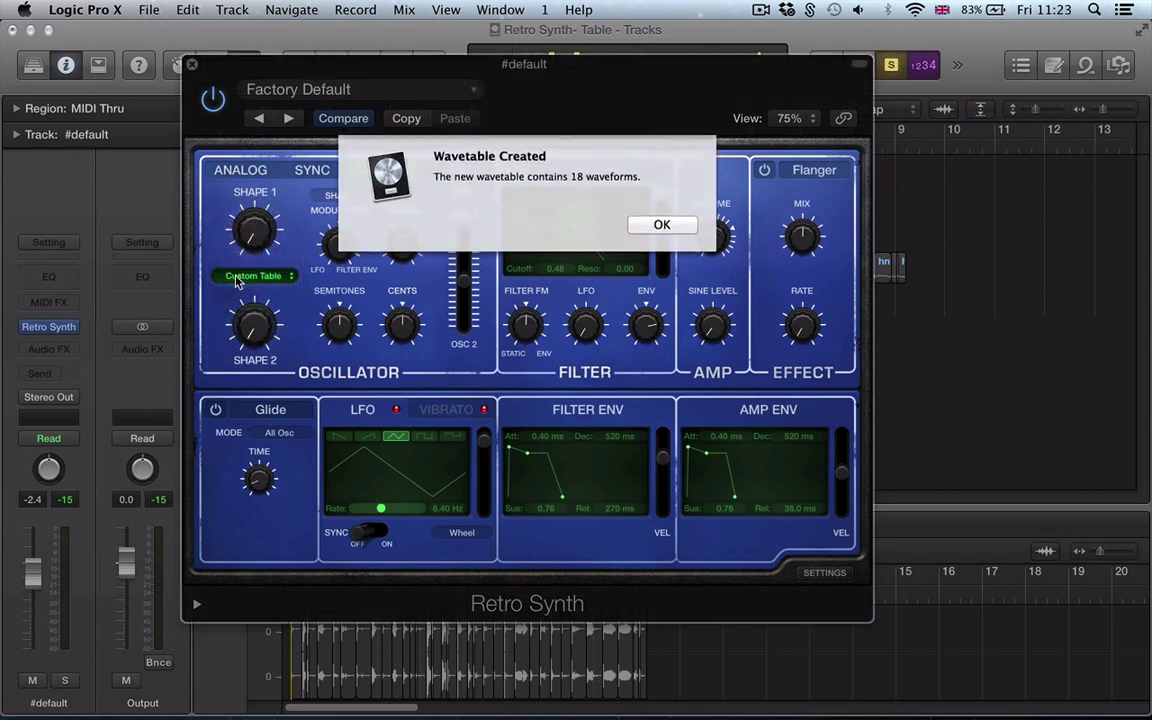
pyautogui.click(662, 226)
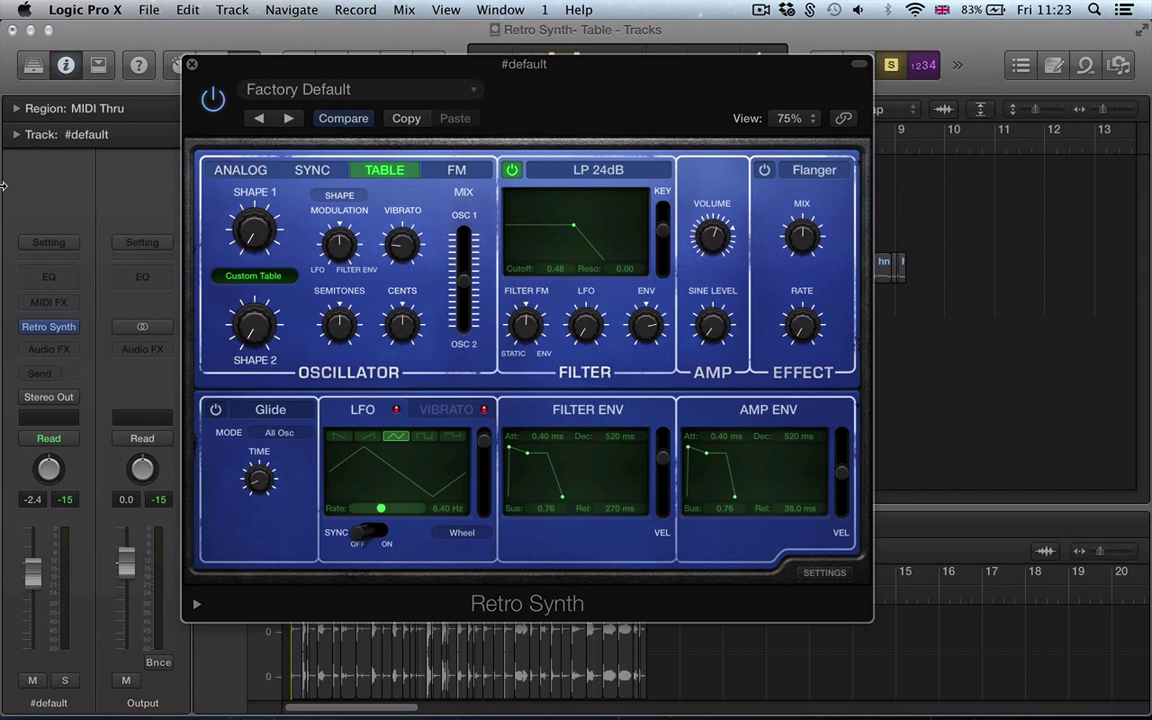
# - Open the low-pass filter cutoff fully to 1.00 and raise Shape 1 of the cicada wavetable
pyautogui.moveTo(241, 220)
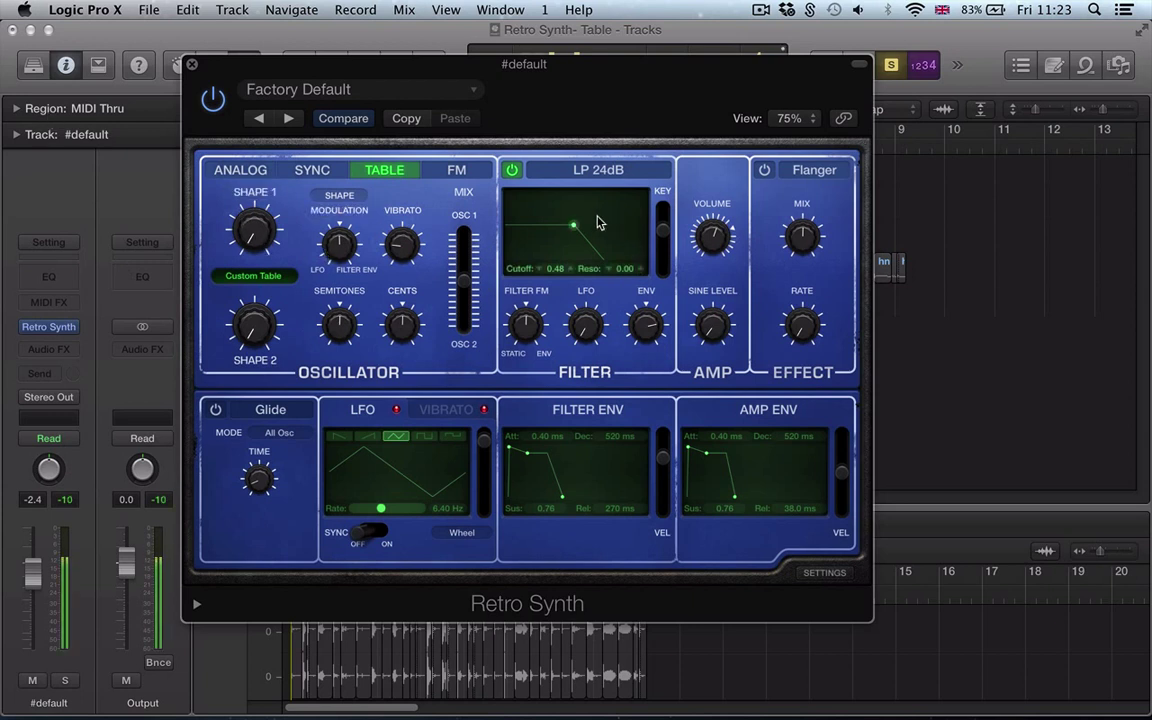
pyautogui.moveTo(573, 228); pyautogui.dragTo(646, 233)
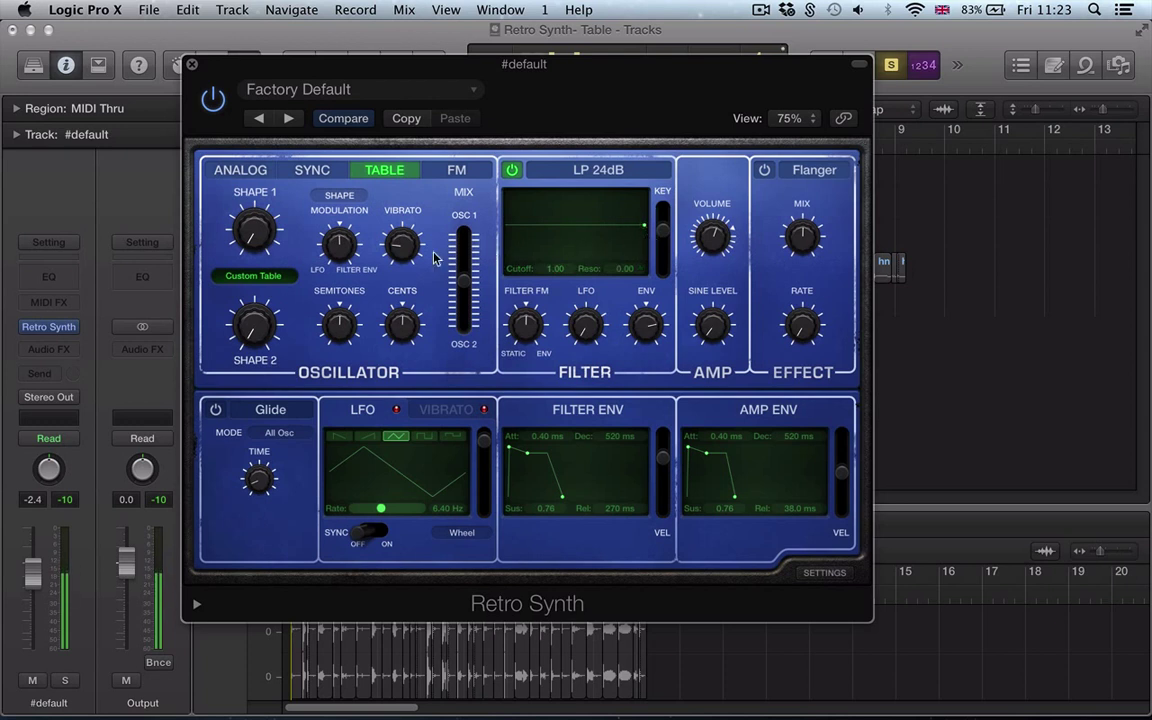
pyautogui.moveTo(256, 232); pyautogui.dragTo(223, 134)
# - Shift the oscillator mix almost fully to Osc 2 and set Shape 2 to about 0.45
pyautogui.moveTo(464, 280); pyautogui.dragTo(466, 322)
pyautogui.moveTo(255, 322); pyautogui.dragTo(270, 392)
pyautogui.moveTo(250, 322); pyautogui.dragTo(270, 336)
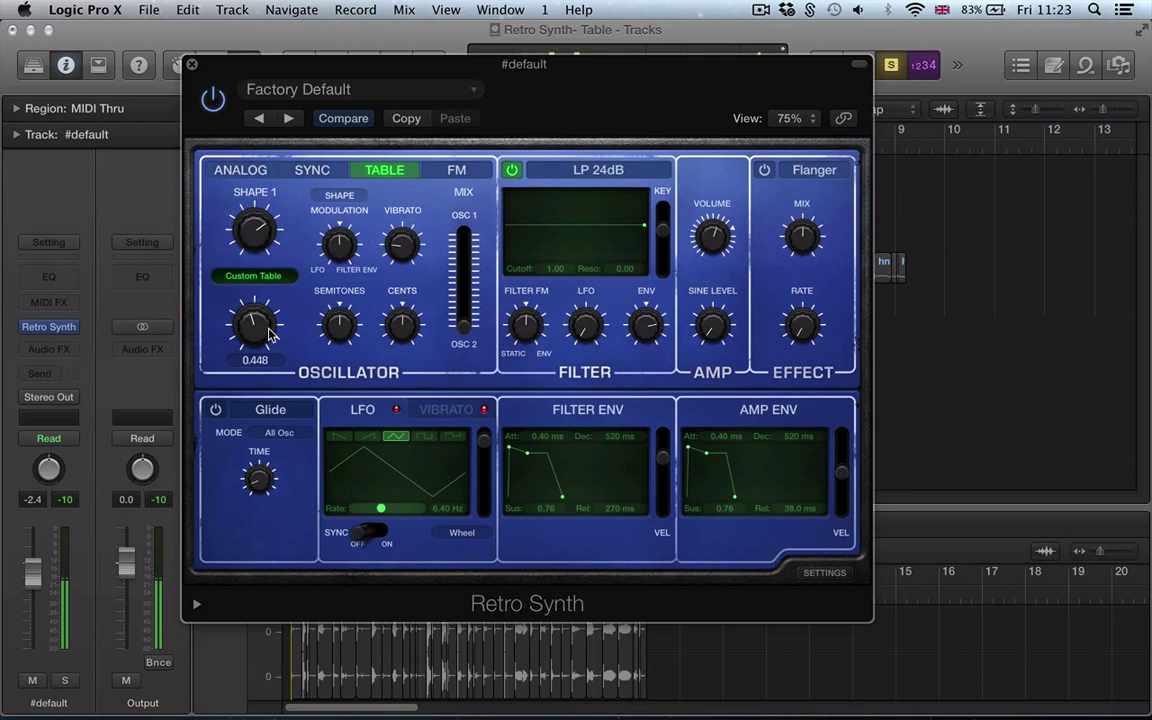
pyautogui.moveTo(268, 336)
pyautogui.mouseDown()
pyautogui.moveTo(265, 360)
pyautogui.moveTo(267, 341)
pyautogui.mouseUp()
# - Close the synth window and play the Inst 1 region to hear the original cicada sound
pyautogui.press('super+w')
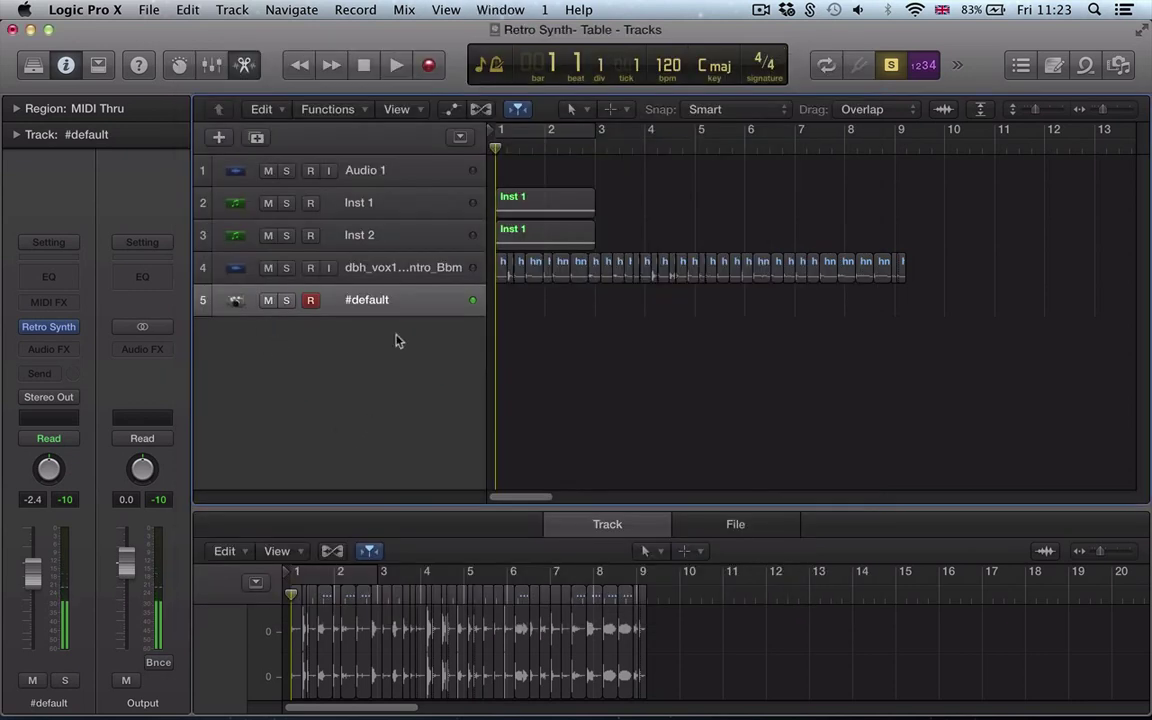
pyautogui.click(395, 210)
pyautogui.press('space')
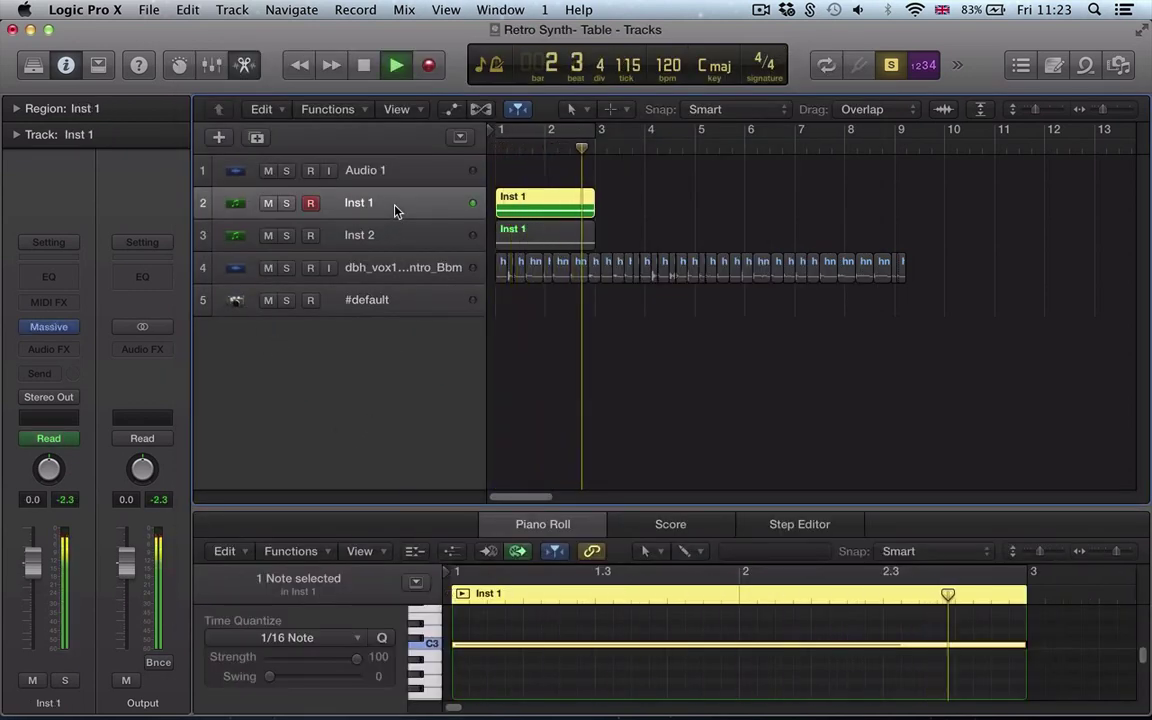
# - Reopen Retro Synth, move the oscillator mix toward Osc 1 and lower Shape 1 to about 0.29
pyautogui.press('v')
pyautogui.moveTo(256, 320); pyautogui.dragTo(236, 292)
pyautogui.moveTo(463, 322); pyautogui.dragTo(467, 260)
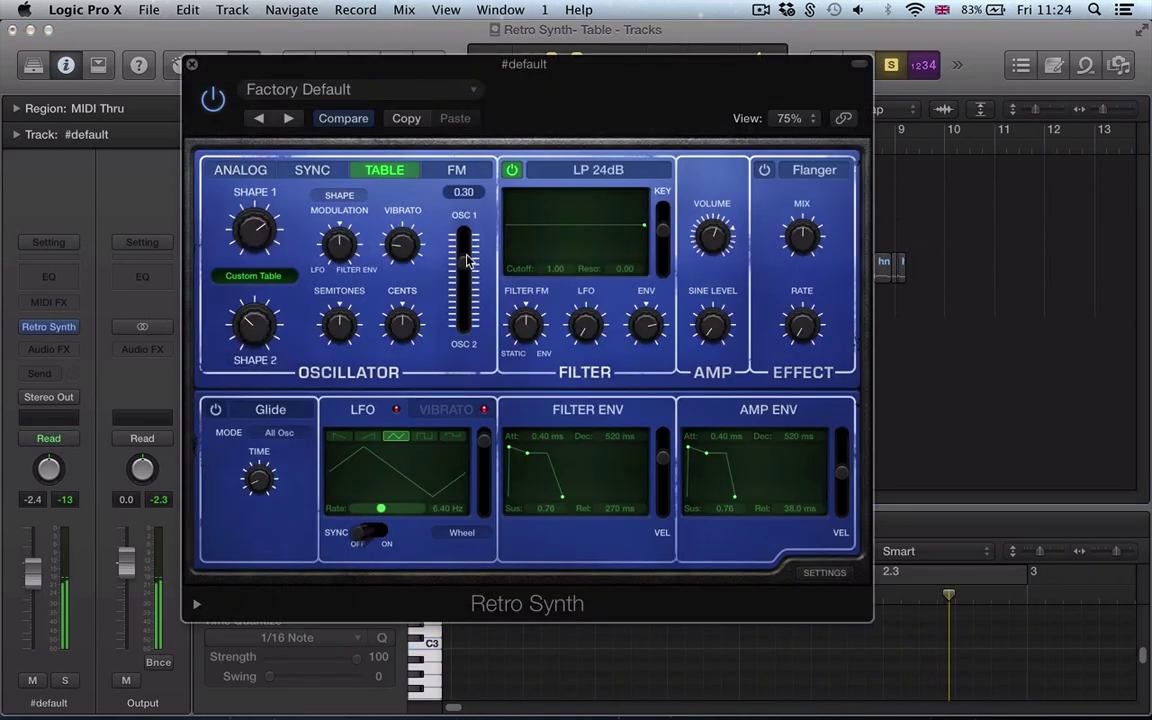
pyautogui.moveTo(222, 228); pyautogui.dragTo(236, 251)
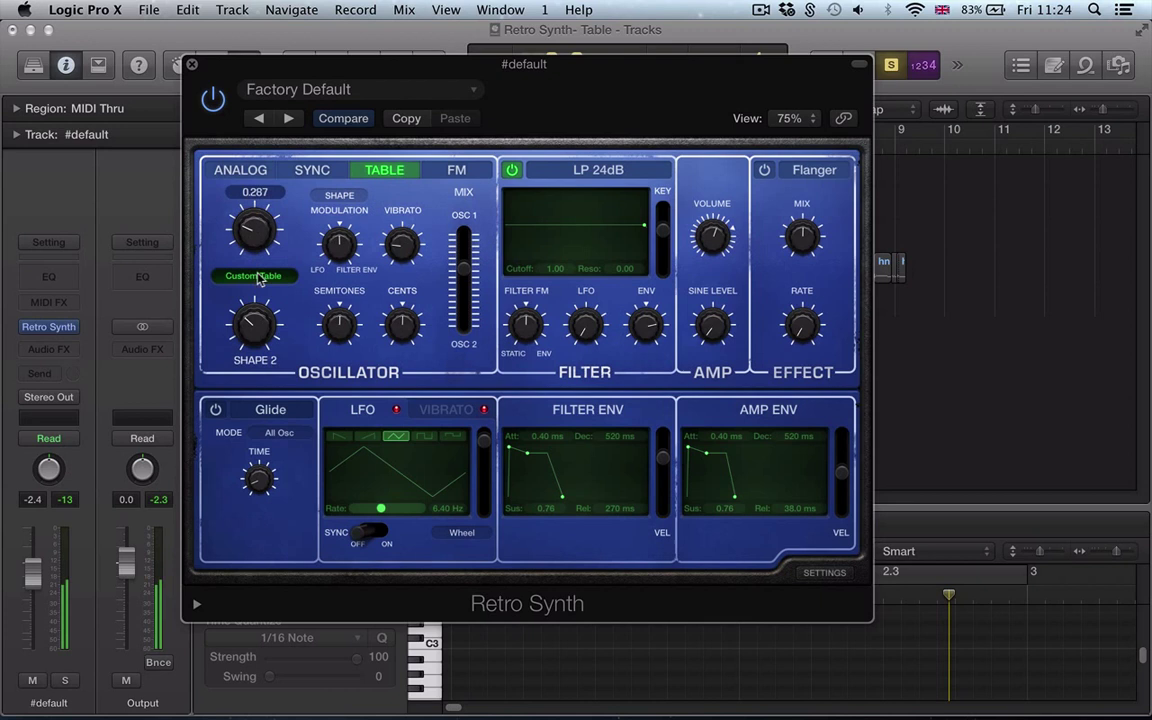
# - Switch the oscillator modulation target to Formant, then readjust both shapes and the mix, with Shape 2 at 0.277 and the mix toward Osc 2
pyautogui.click(330, 198)
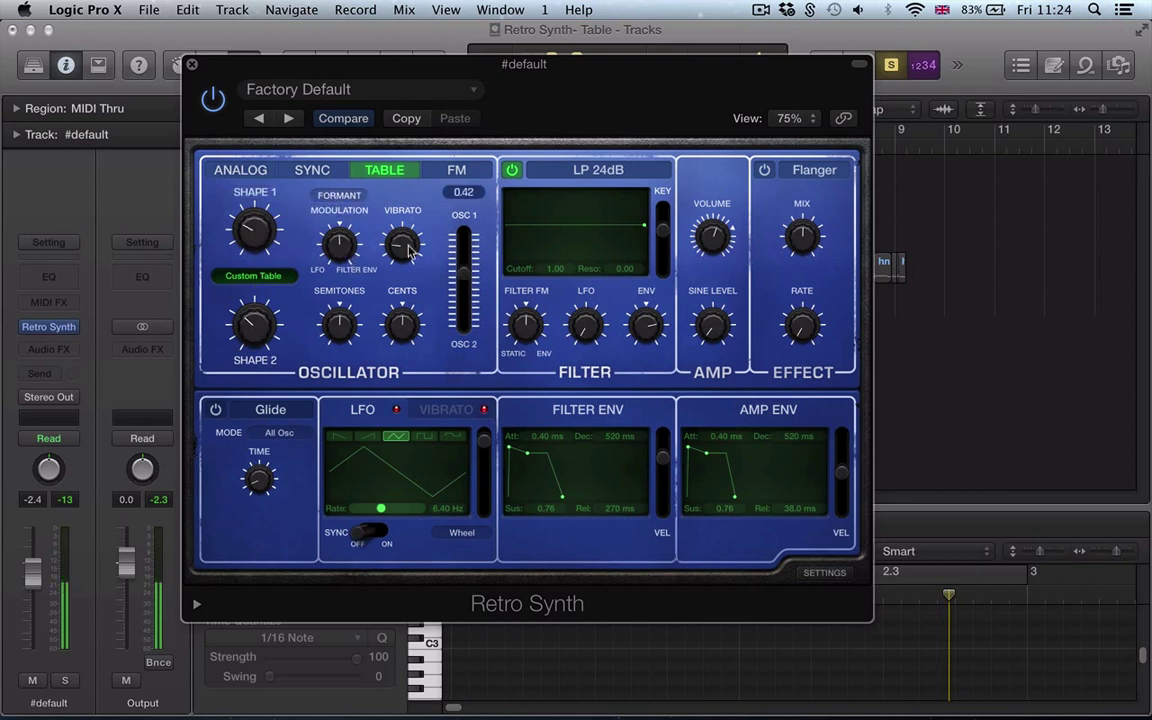
pyautogui.moveTo(258, 207)
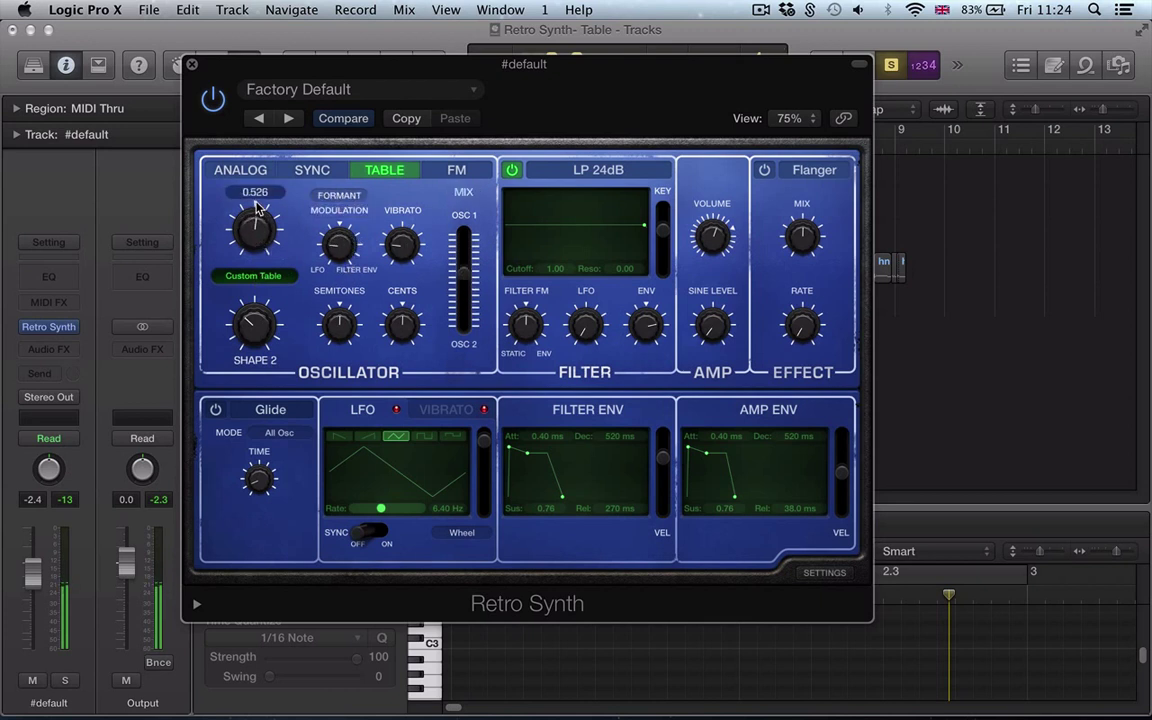
pyautogui.moveTo(263, 293)
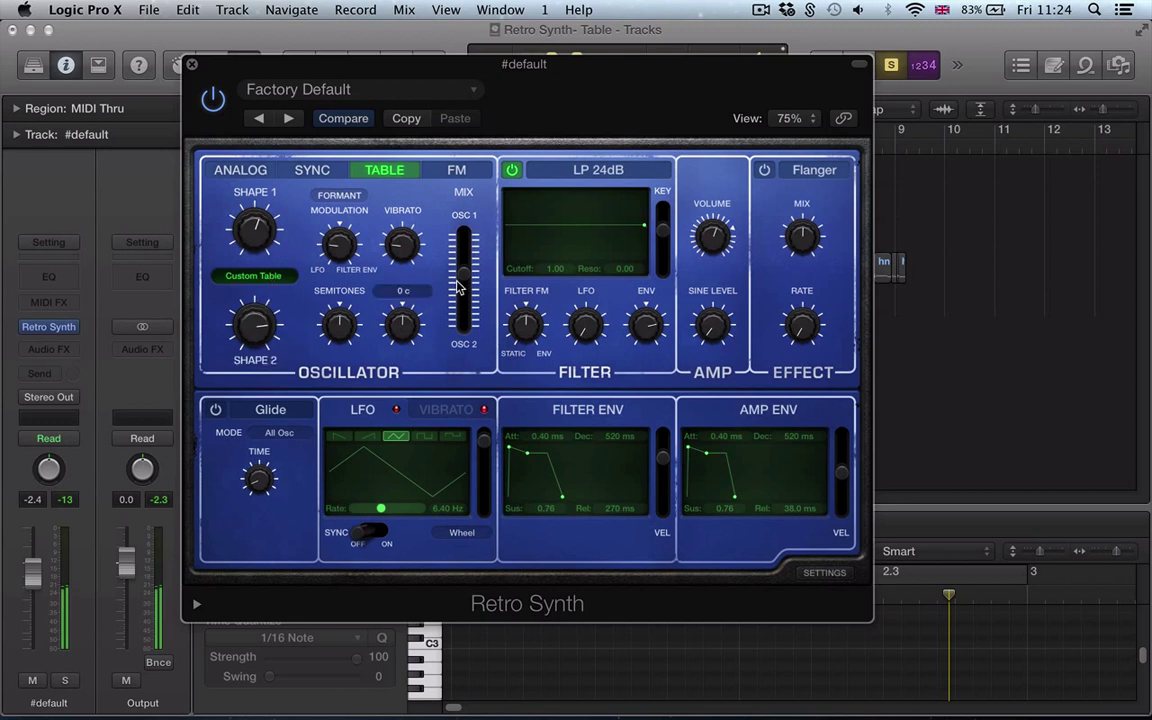
pyautogui.moveTo(463, 273); pyautogui.dragTo(463, 304)
pyautogui.moveTo(255, 325); pyautogui.dragTo(256, 344)
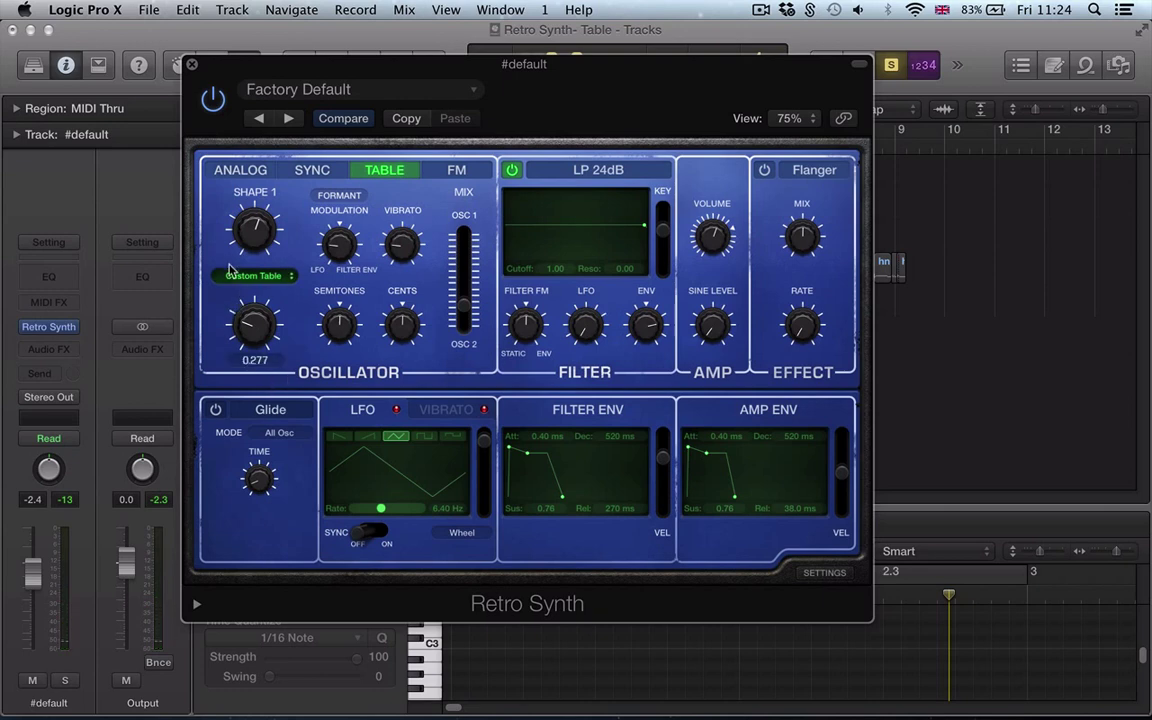
# - Create a new custom wavetable for the oscillators from deep throat.wav on the Desktop
pyautogui.click(254, 276)
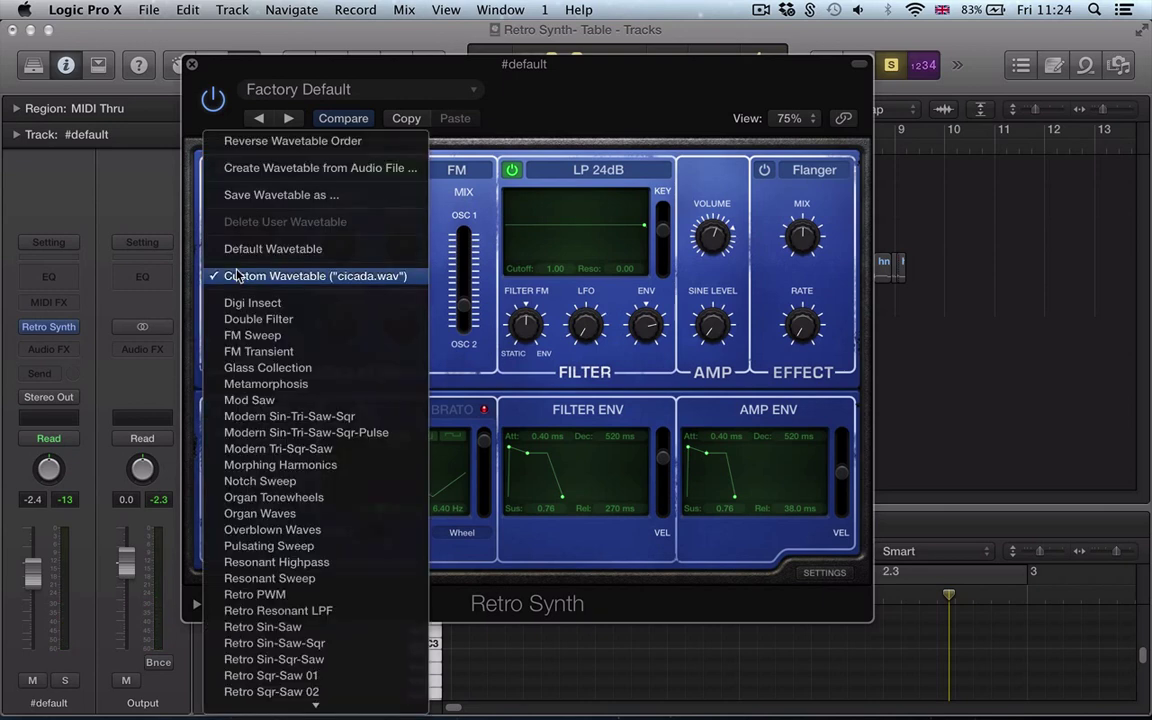
pyautogui.click(268, 167)
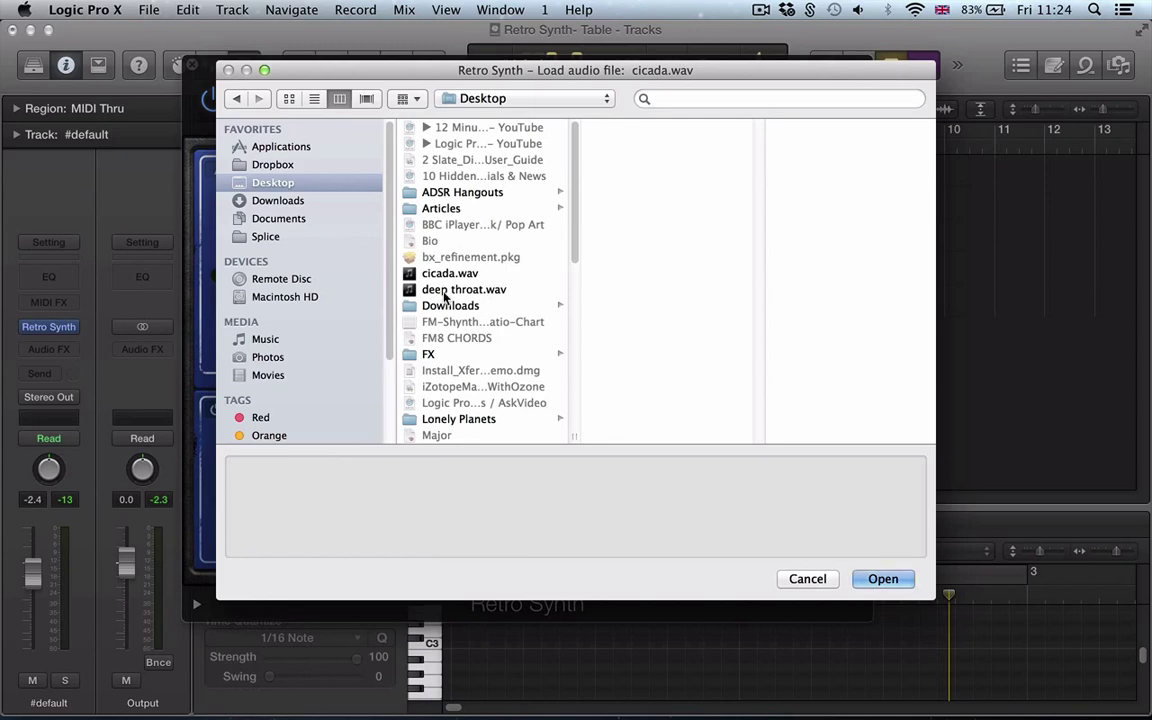
pyautogui.doubleClick(460, 289)
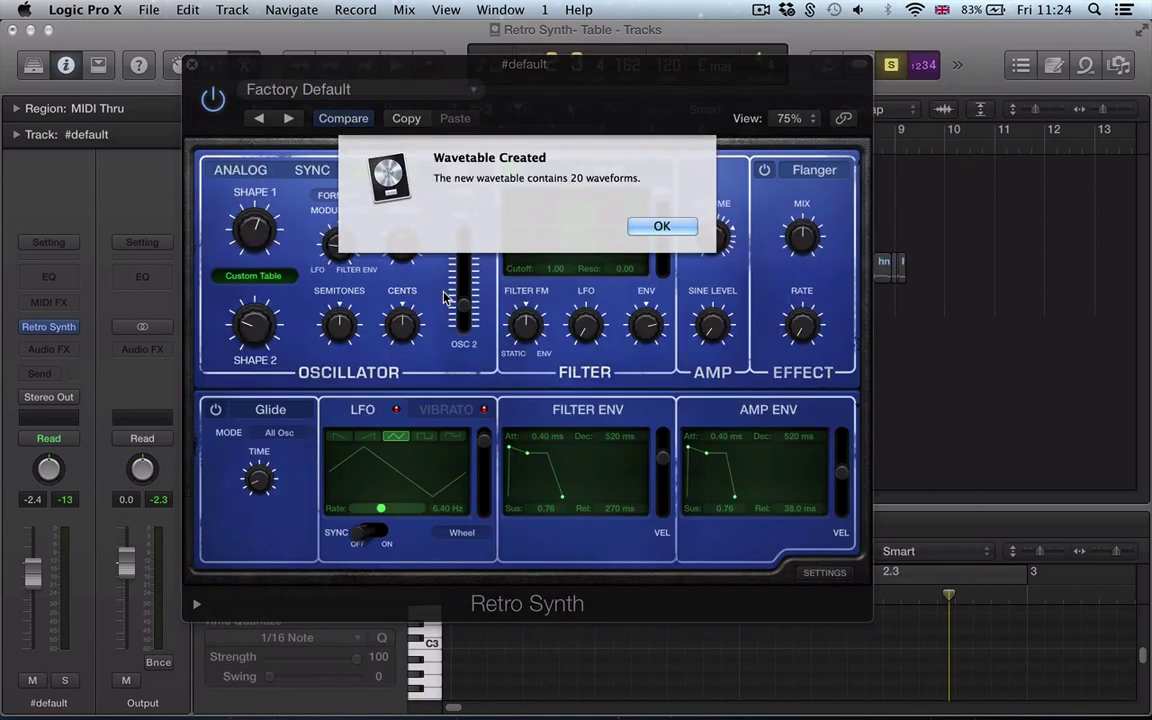
pyautogui.press('Return')
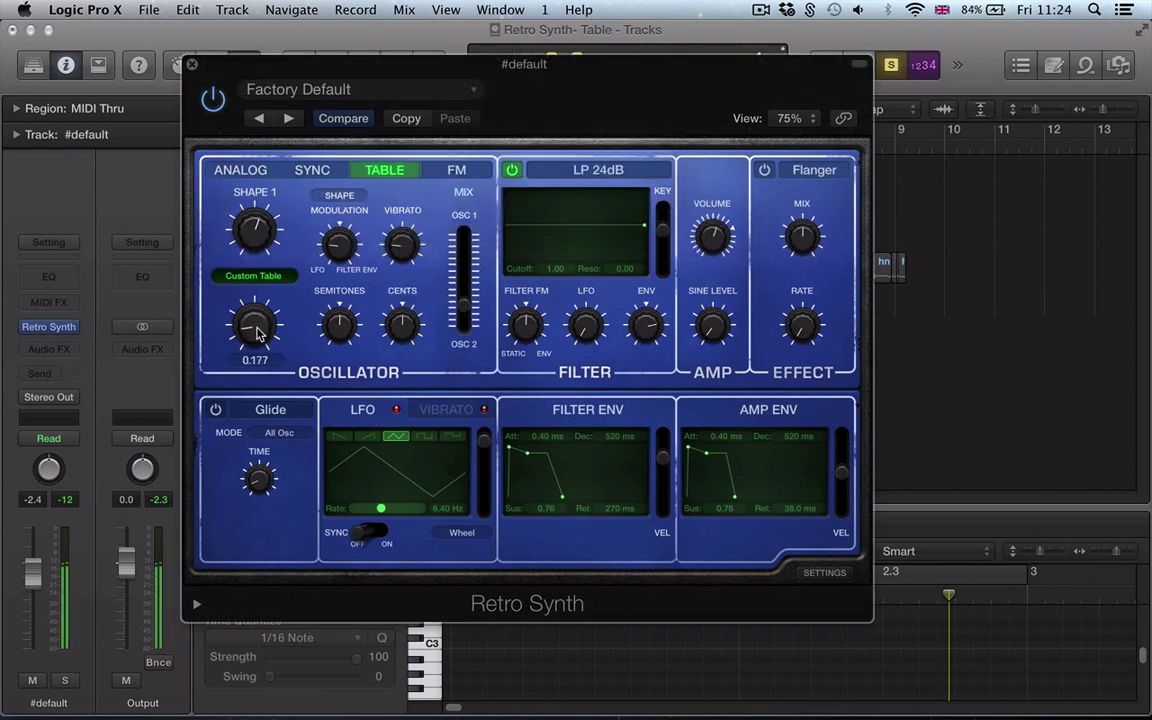
# - Move the mix further toward Osc 2 and raise Shape 2 to about 0.82 on the deep throat wavetable
pyautogui.moveTo(258, 226)
pyautogui.moveTo(463, 300)
pyautogui.mouseDown()
pyautogui.moveTo(464, 246)
pyautogui.moveTo(464, 300)
pyautogui.mouseUp()
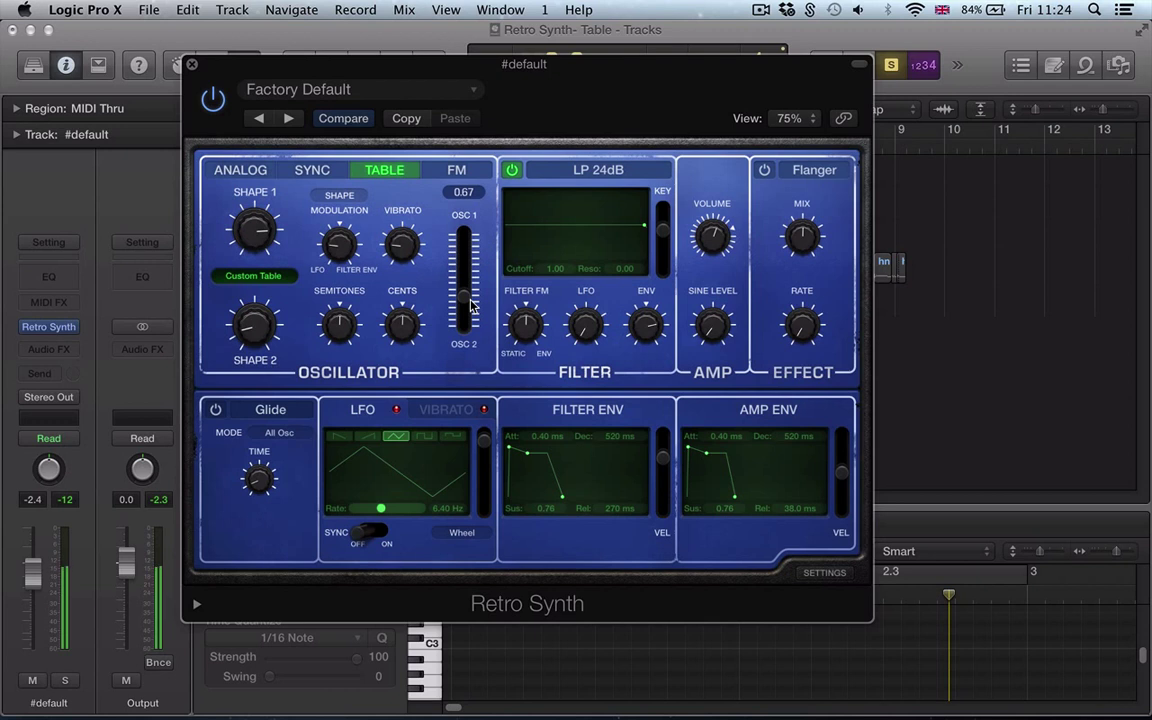
pyautogui.moveTo(473, 309)
pyautogui.mouseDown()
pyautogui.moveTo(471, 235)
pyautogui.moveTo(474, 318)
pyautogui.mouseUp()
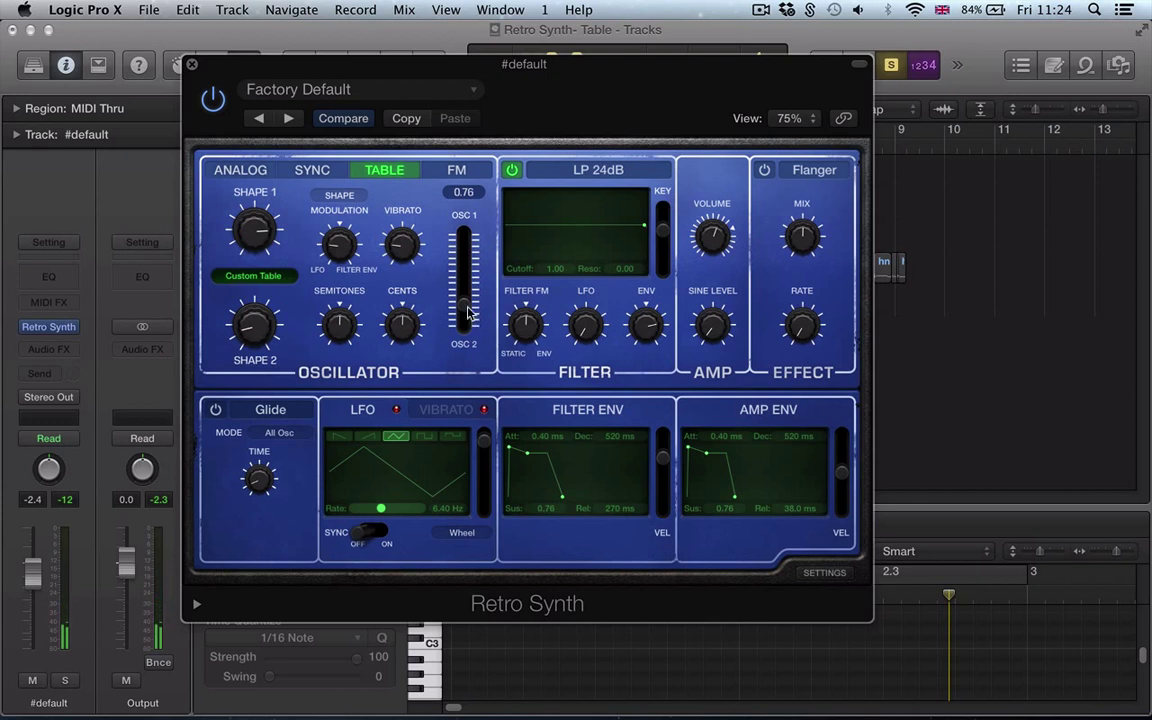
pyautogui.moveTo(468, 312)
pyautogui.mouseDown()
pyautogui.moveTo(467, 240)
pyautogui.moveTo(466, 316)
pyautogui.mouseUp()
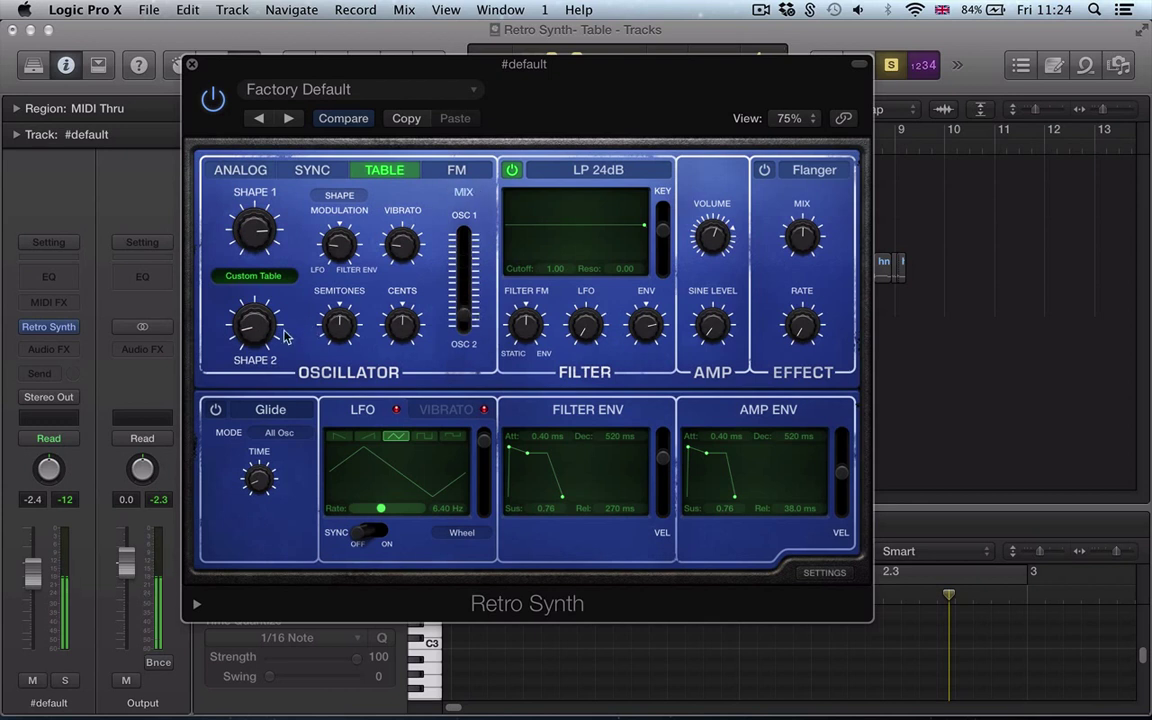
pyautogui.moveTo(285, 337); pyautogui.dragTo(275, 255)
pyautogui.moveTo(250, 310); pyautogui.dragTo(258, 240)
pyautogui.moveTo(258, 240)
pyautogui.mouseDown()
pyautogui.moveTo(237, 238)
pyautogui.moveTo(238, 266)
pyautogui.moveTo(262, 240)
pyautogui.mouseUp()
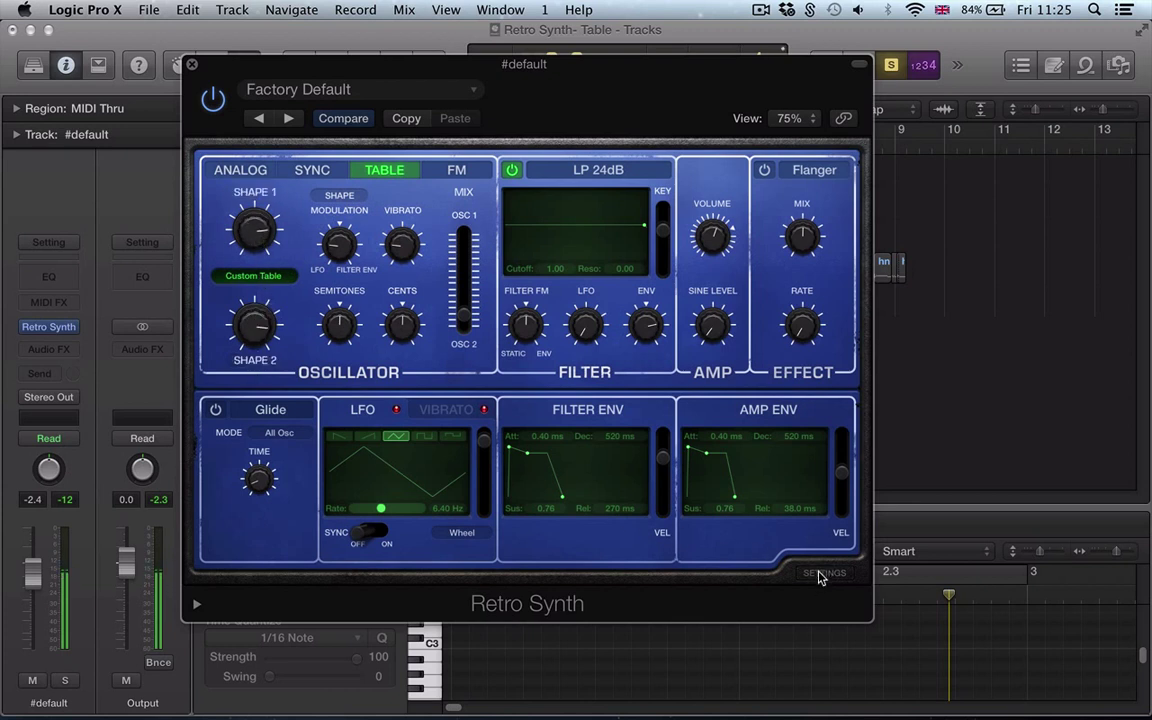
# - Set Voice Stacking to 8 Voices in the synth's global settings and return to the modulation and envelope view
pyautogui.click(820, 573)
pyautogui.click(402, 530)
pyautogui.click(428, 562)
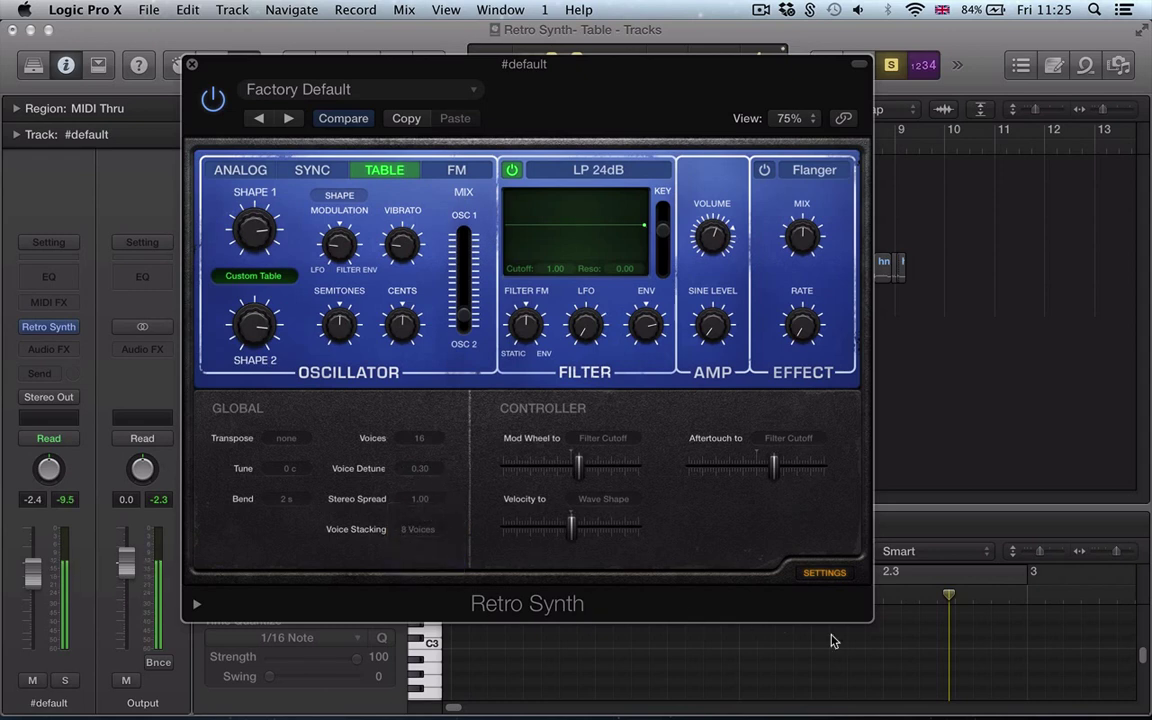
pyautogui.click(823, 573)
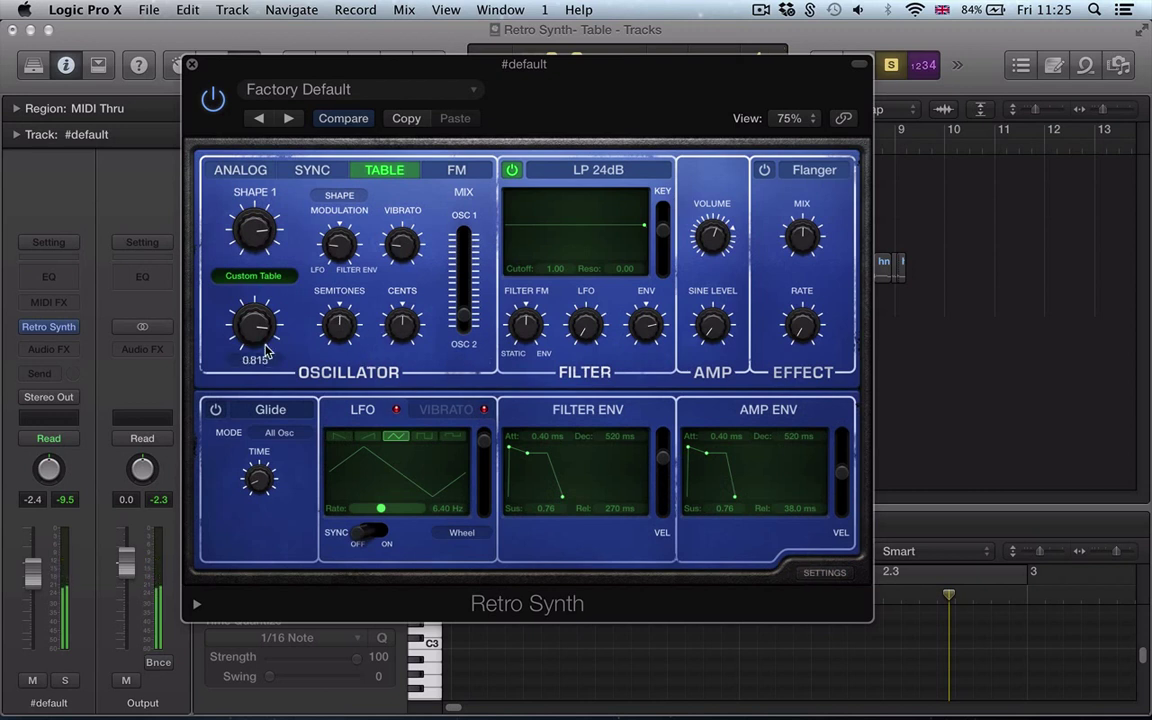
# - Lower Shape 2, bring the oscillator mix back near the centre and readjust Shape 1
pyautogui.moveTo(242, 300); pyautogui.dragTo(396, 389)
pyautogui.moveTo(463, 316); pyautogui.dragTo(185, 197)
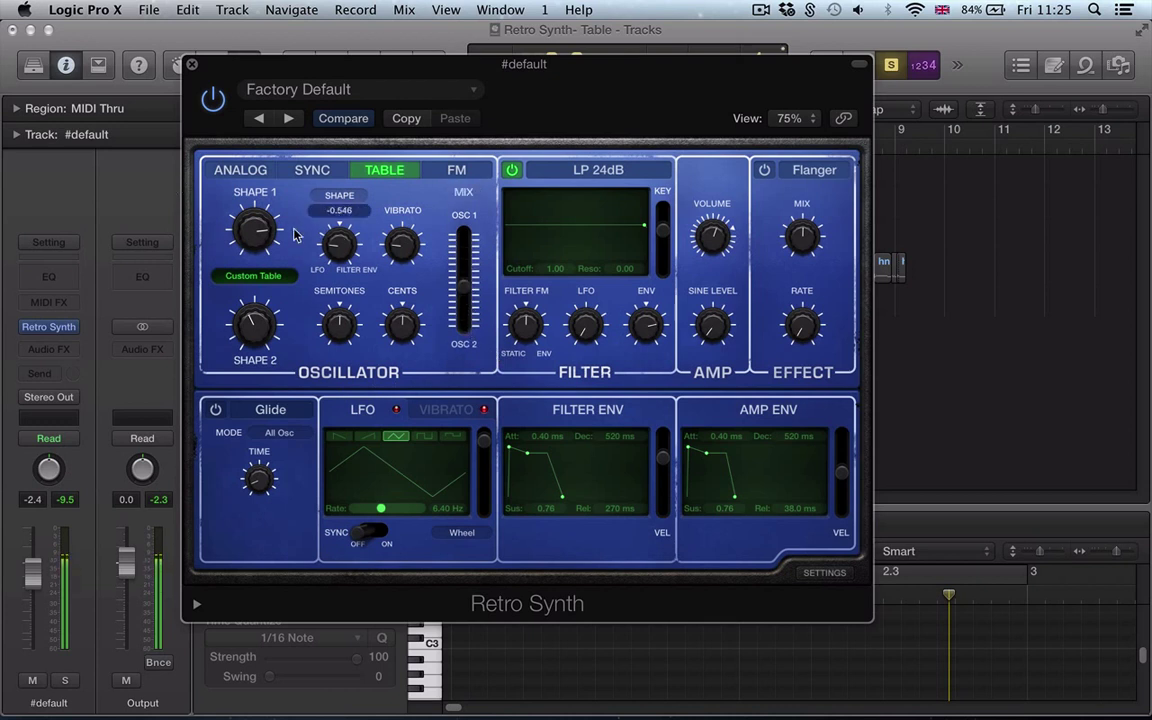
pyautogui.moveTo(250, 218); pyautogui.dragTo(270, 285)
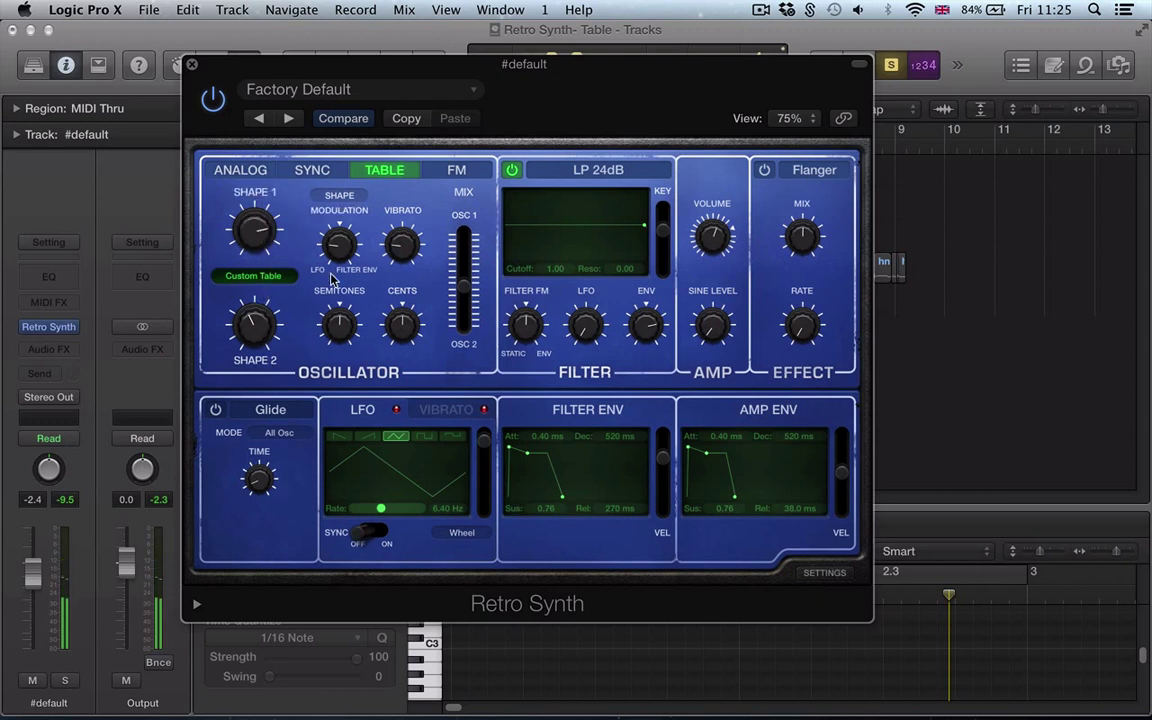
# - Preview vocals.wav on the Desktop and create a custom wavetable for the oscillators from it
pyautogui.click(250, 277)
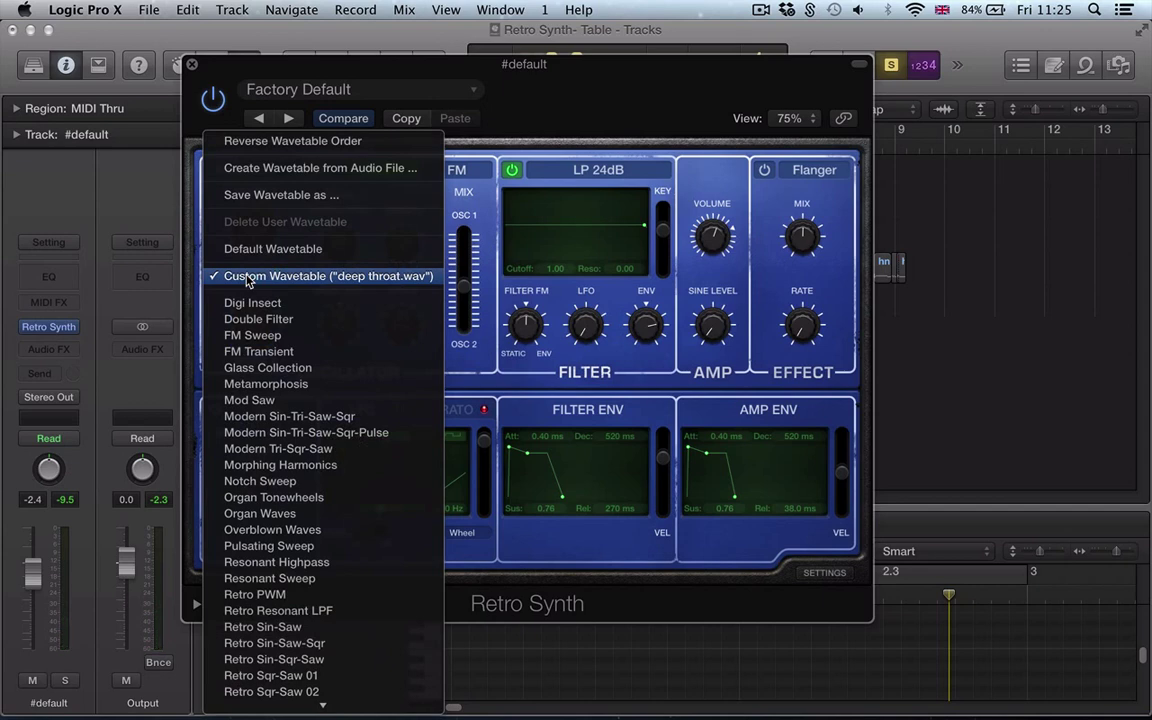
pyautogui.click(293, 170)
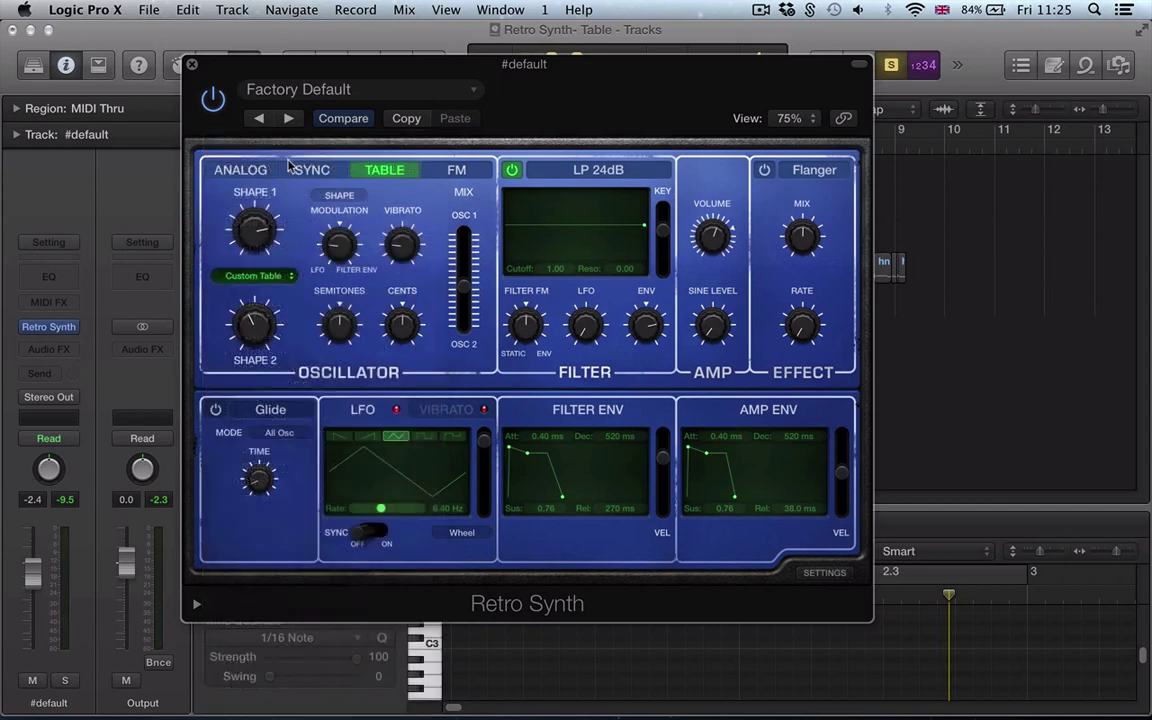
pyautogui.scroll(-8, 469, 300)
pyautogui.click(469, 421)
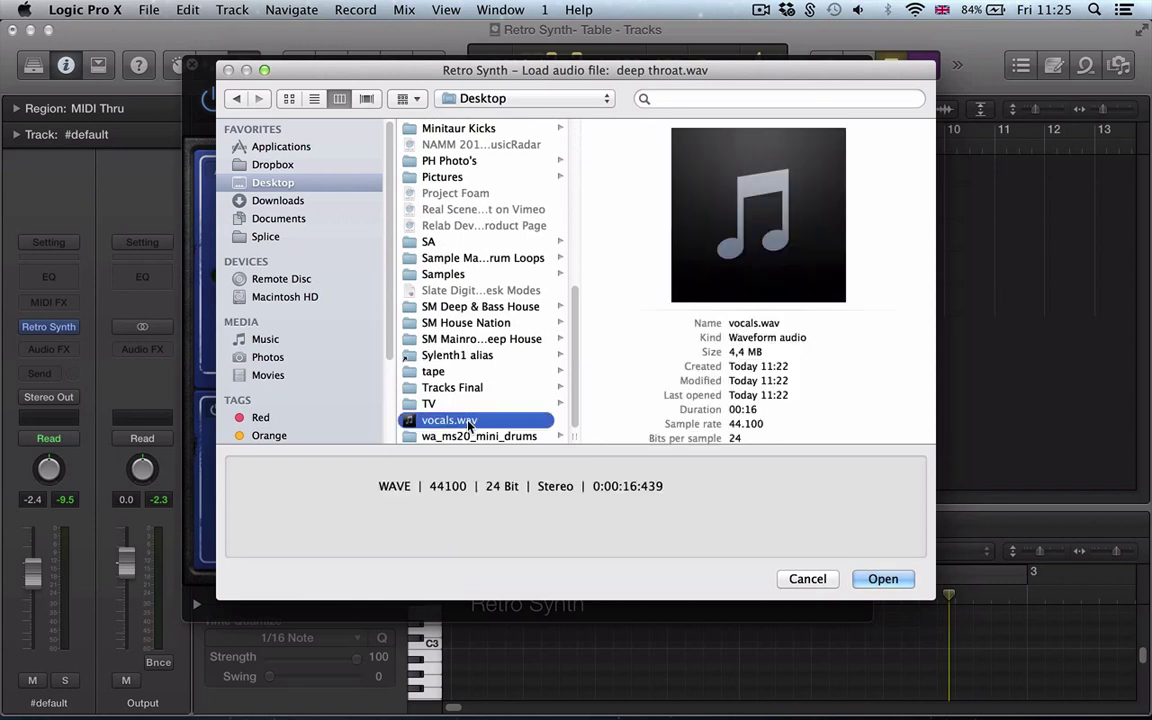
pyautogui.press('space')
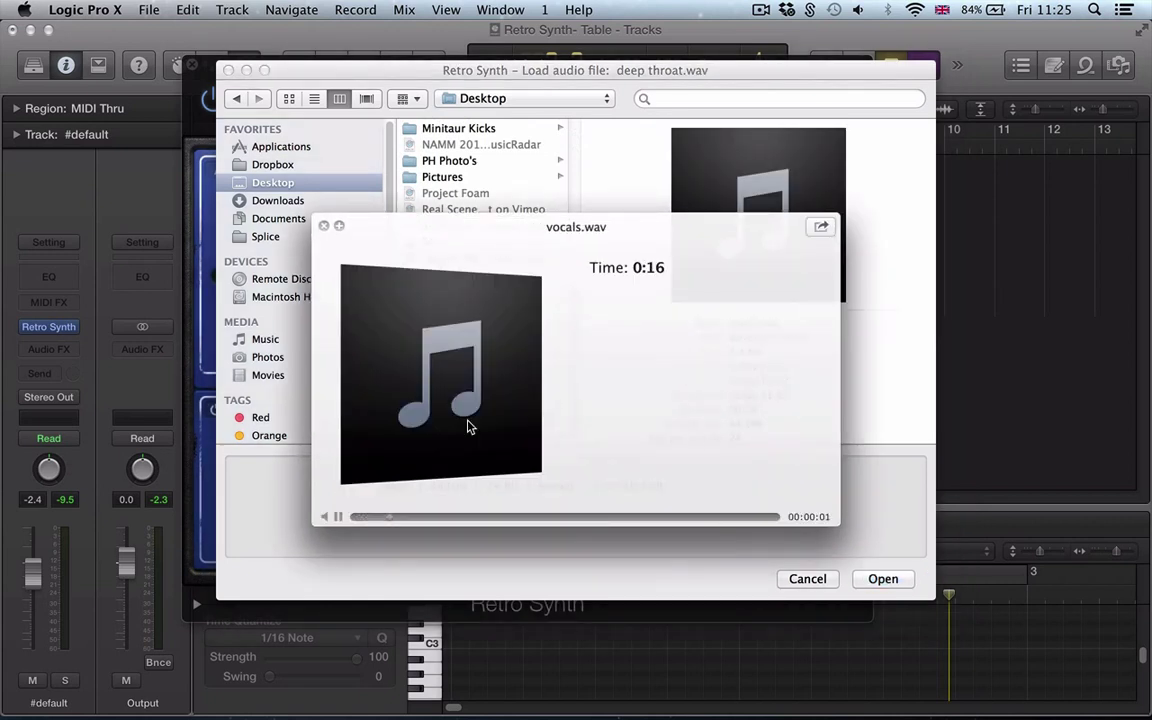
pyautogui.press('space')
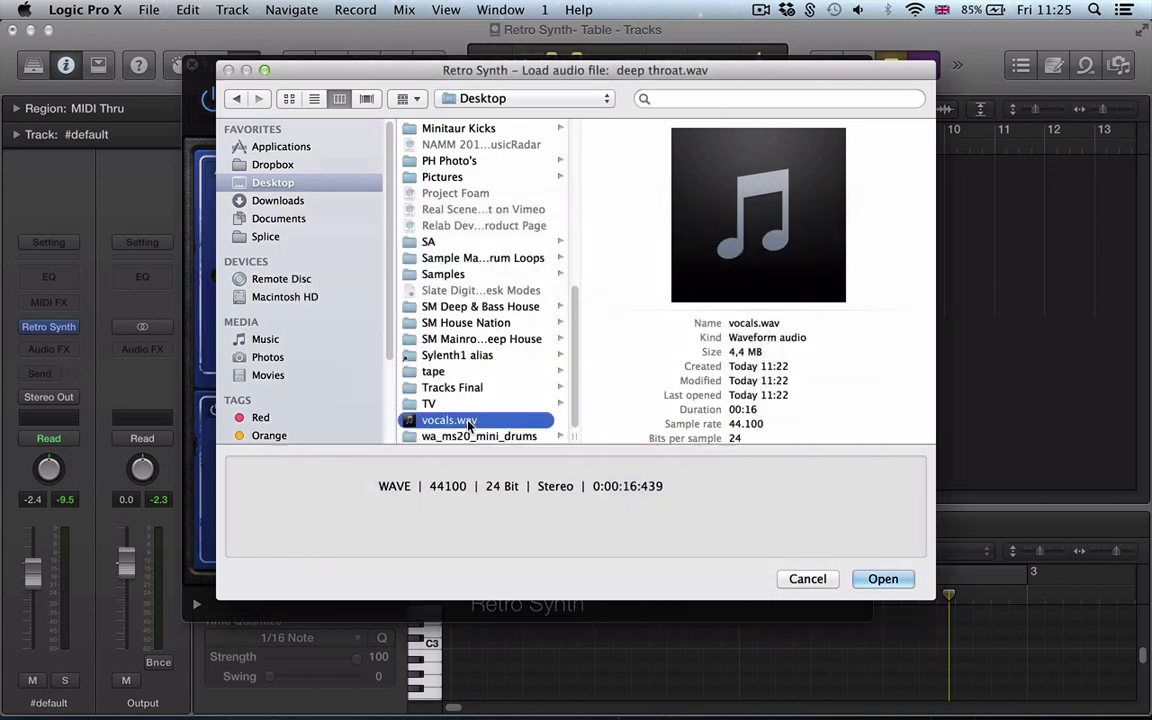
pyautogui.press('Return')
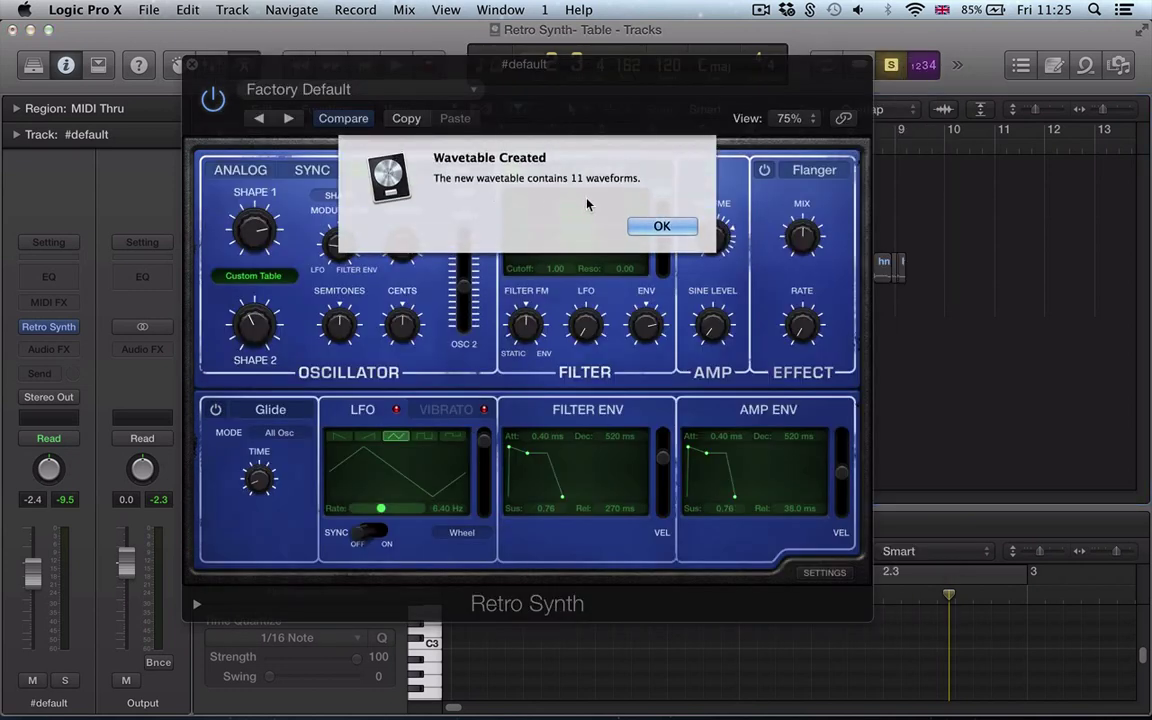
pyautogui.click(660, 226)
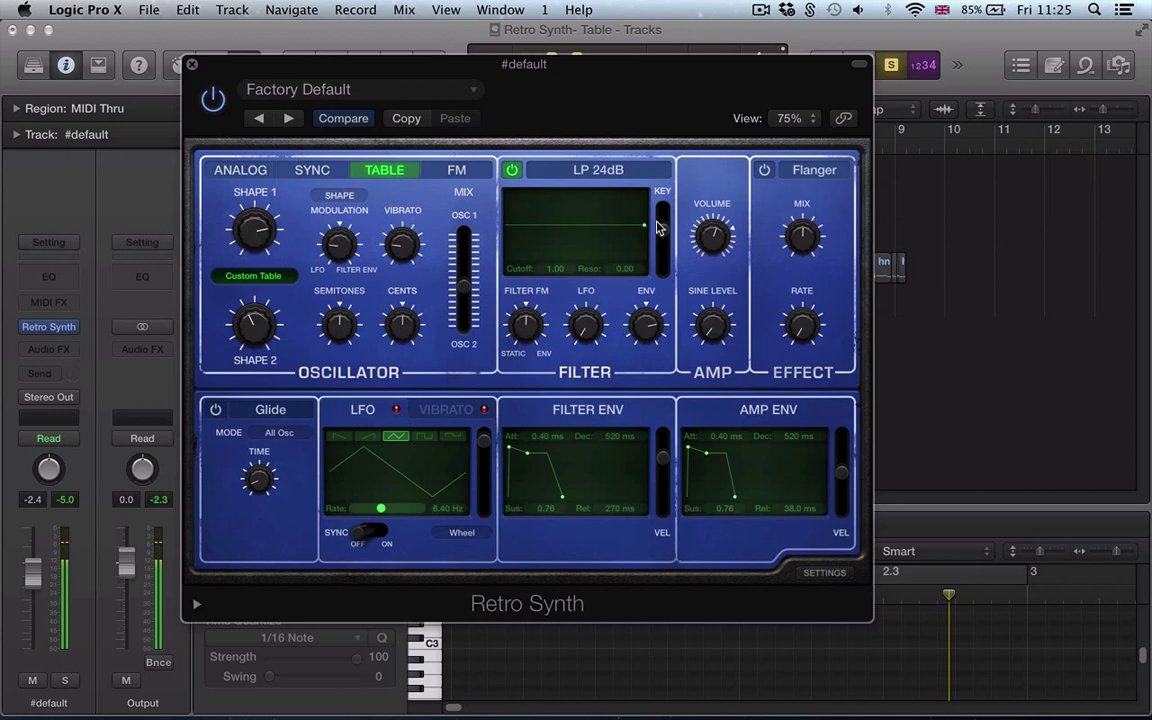
# - Try different Shape 1, Shape 2 and mix settings on the vocals wavetable, ending with Shape 2 at 0.290 and the mix at 0.39
pyautogui.moveTo(277, 330); pyautogui.dragTo(252, 325)
pyautogui.click(230, 228)
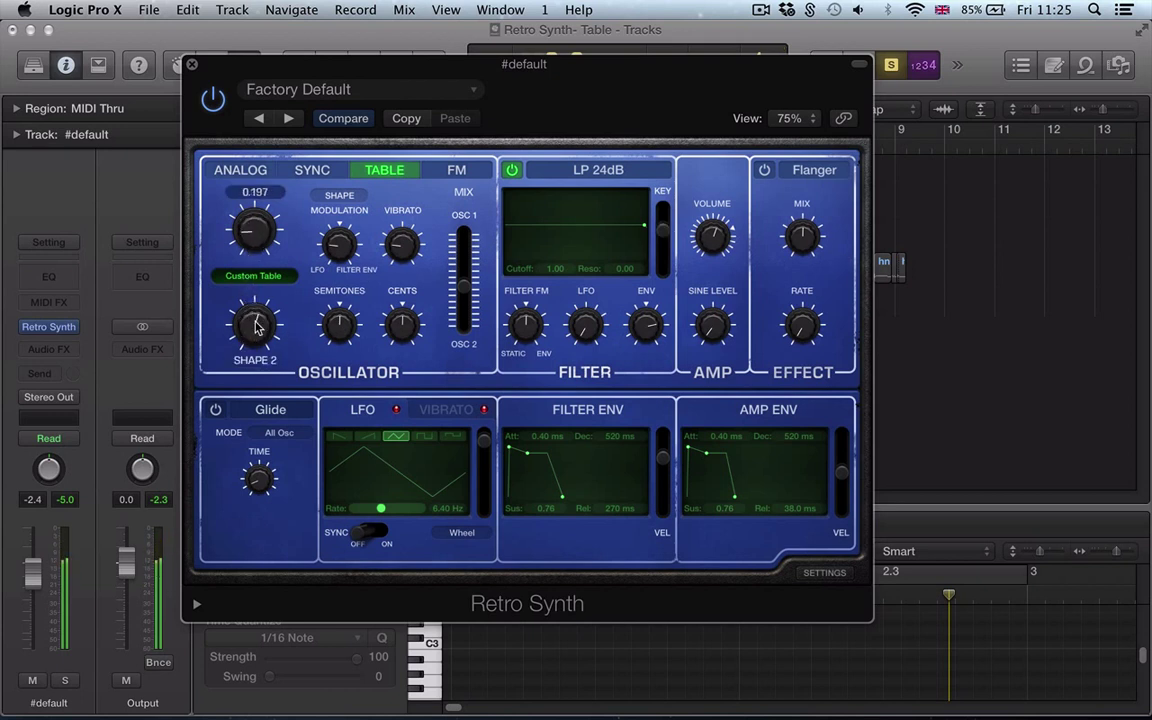
pyautogui.moveTo(464, 285)
pyautogui.mouseDown()
pyautogui.moveTo(464, 258)
pyautogui.moveTo(468, 310)
pyautogui.mouseUp()
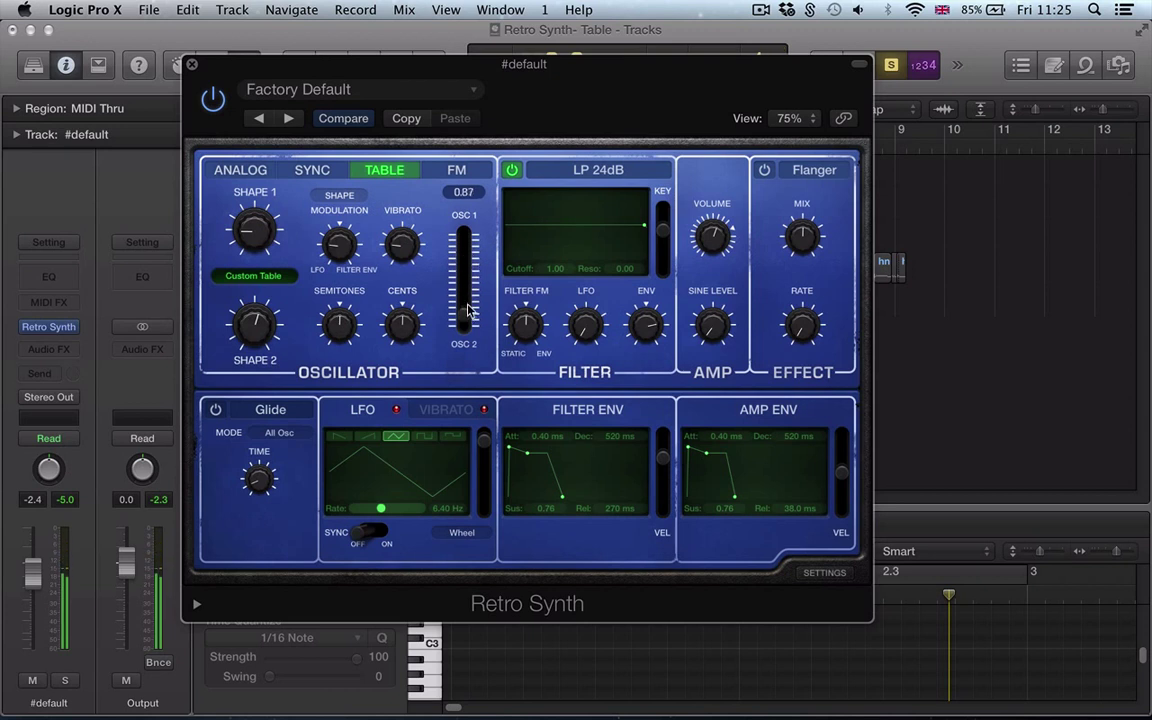
pyautogui.moveTo(256, 335); pyautogui.dragTo(257, 322)
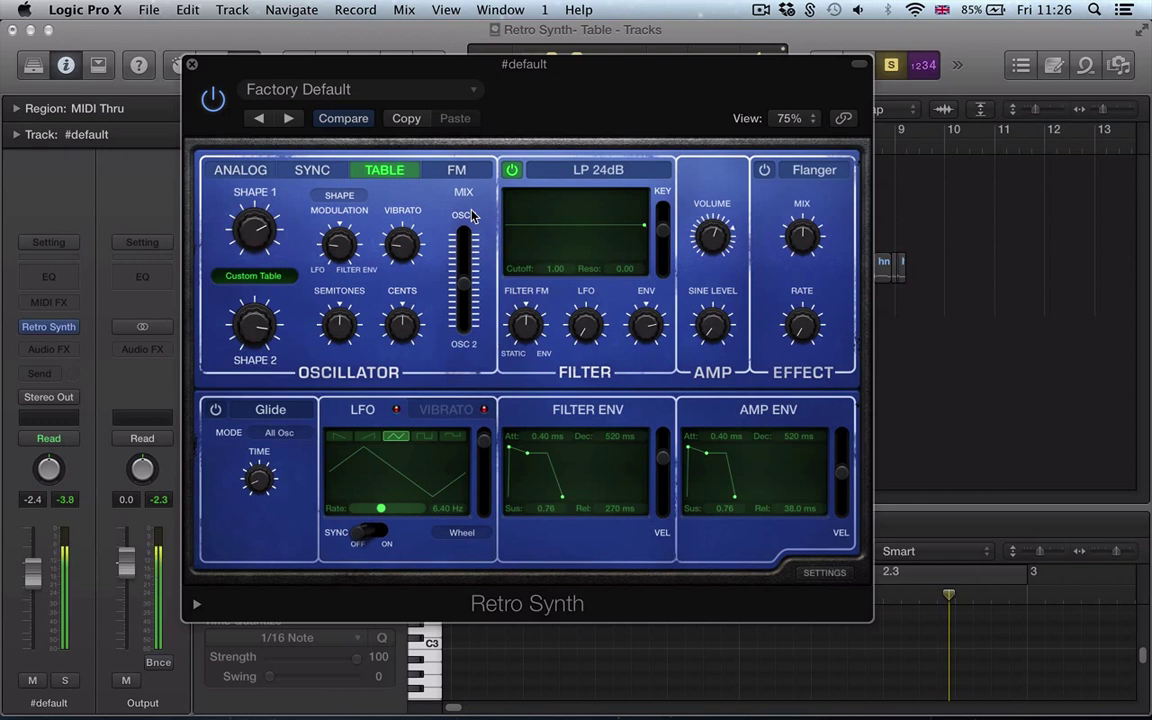
pyautogui.moveTo(252, 322); pyautogui.dragTo(268, 289)
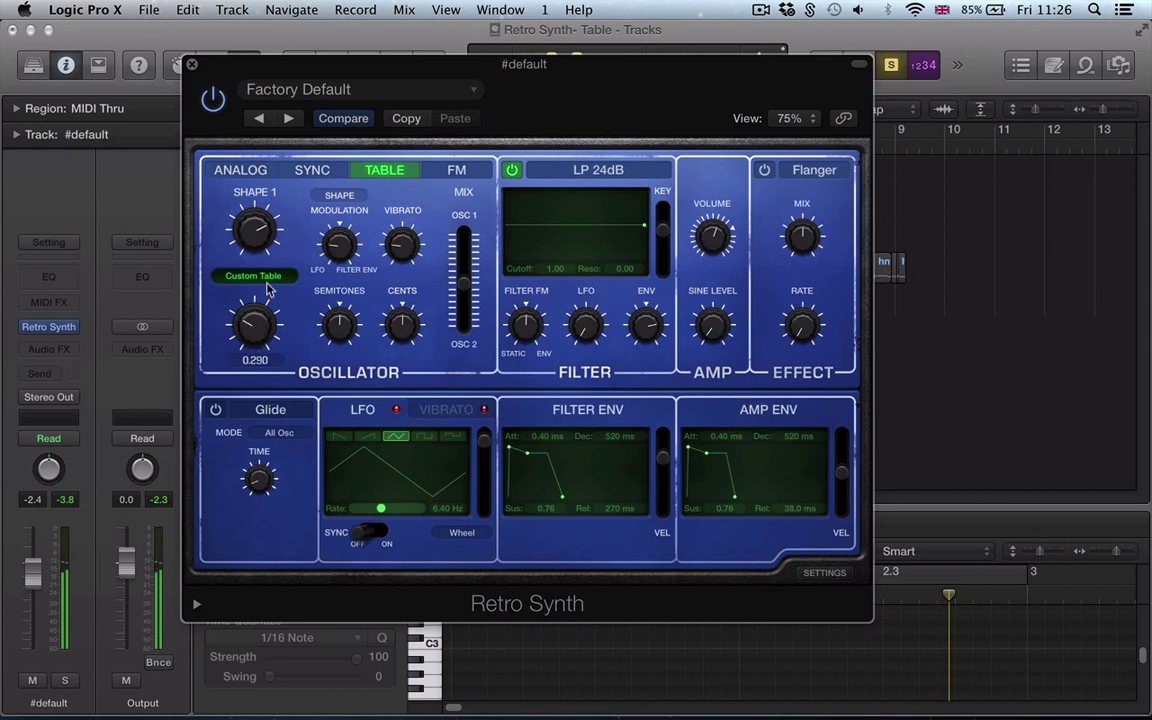
pyautogui.moveTo(255, 230); pyautogui.dragTo(268, 316)
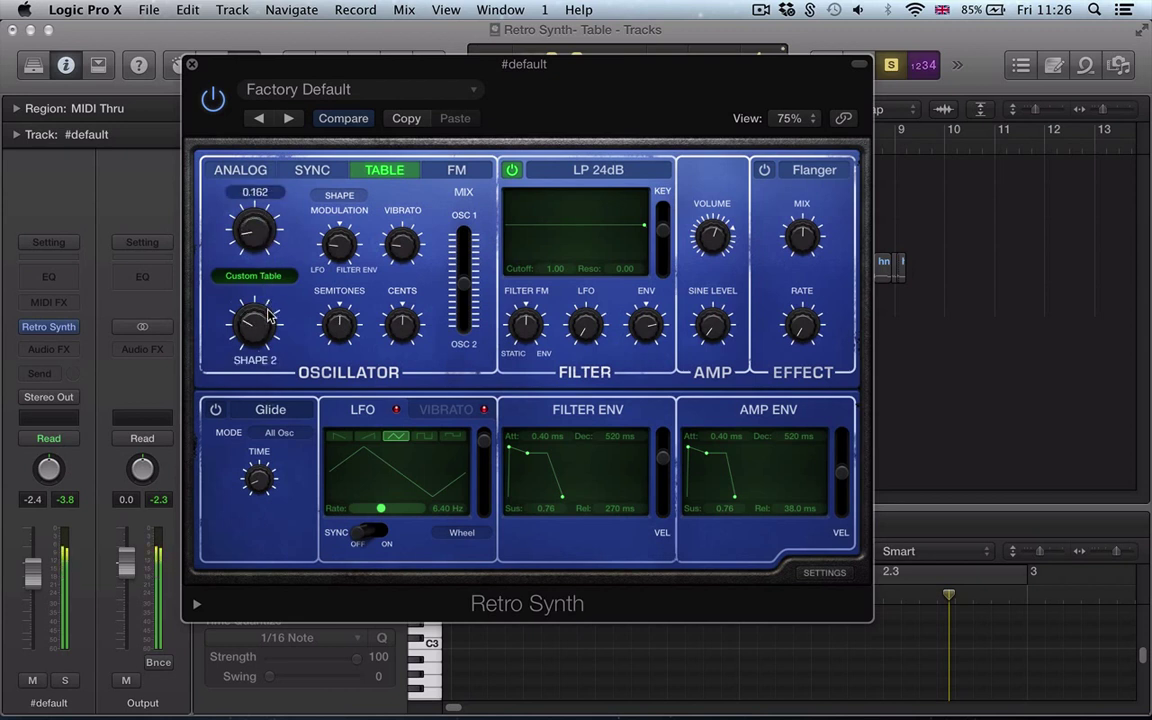
pyautogui.moveTo(463, 283); pyautogui.dragTo(463, 278)
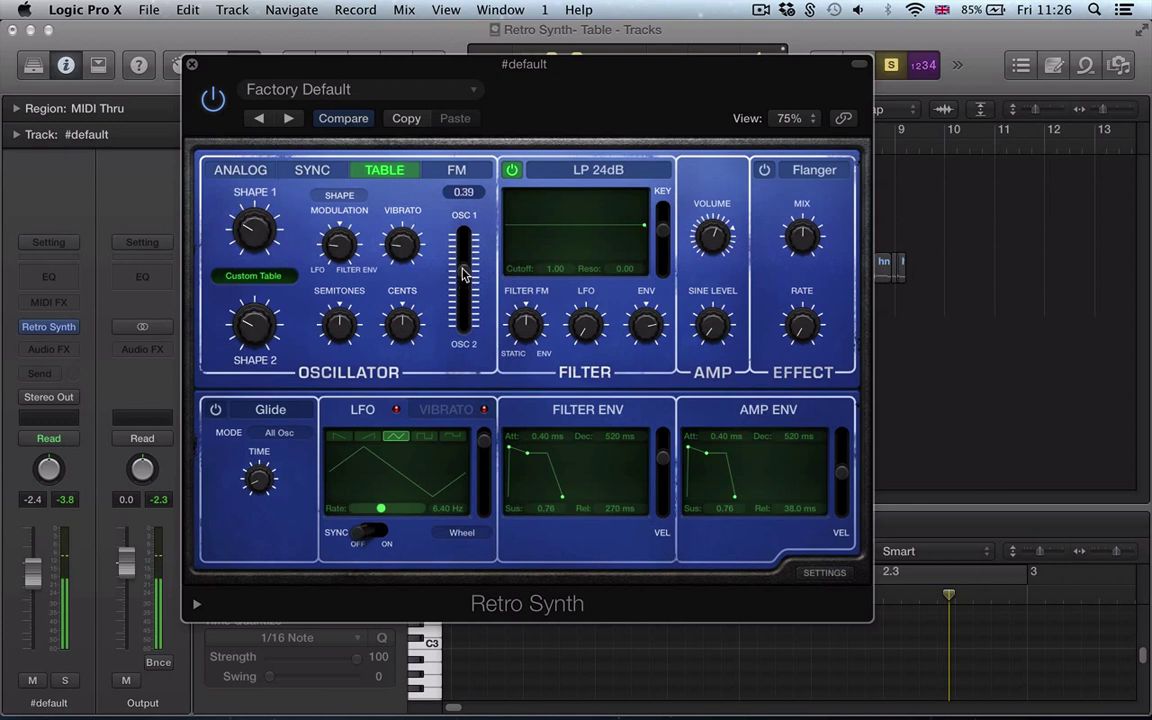